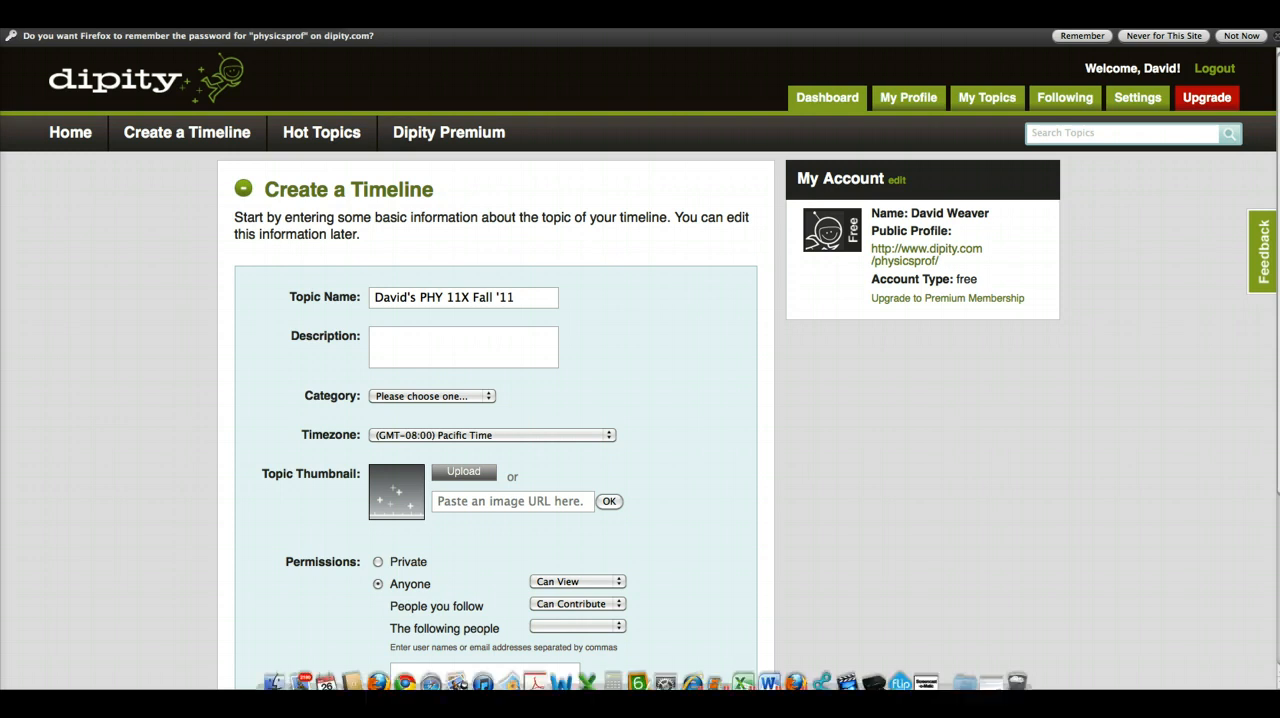
- Return to the Dipity timeline form and enter "This is my weekly timeline" as the topic's description
{"action": "key", "text": "F9"}
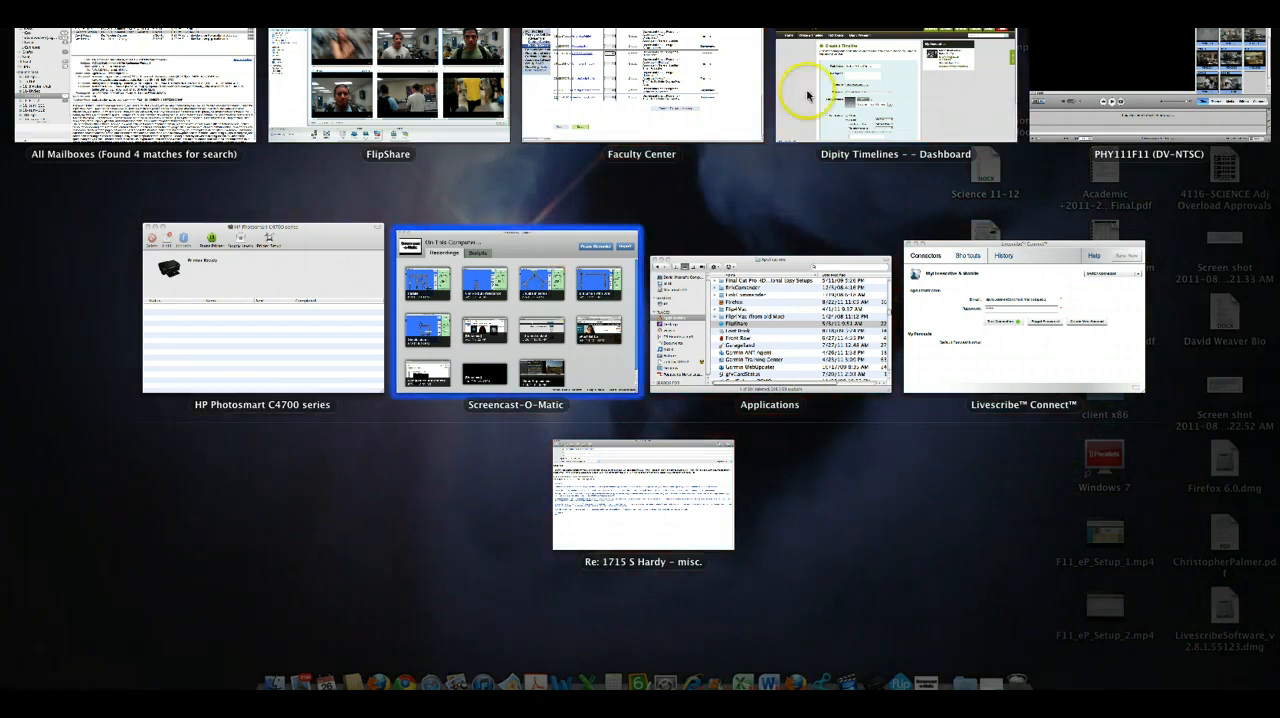
{"action": "left_click", "coordinate": [860, 66]}
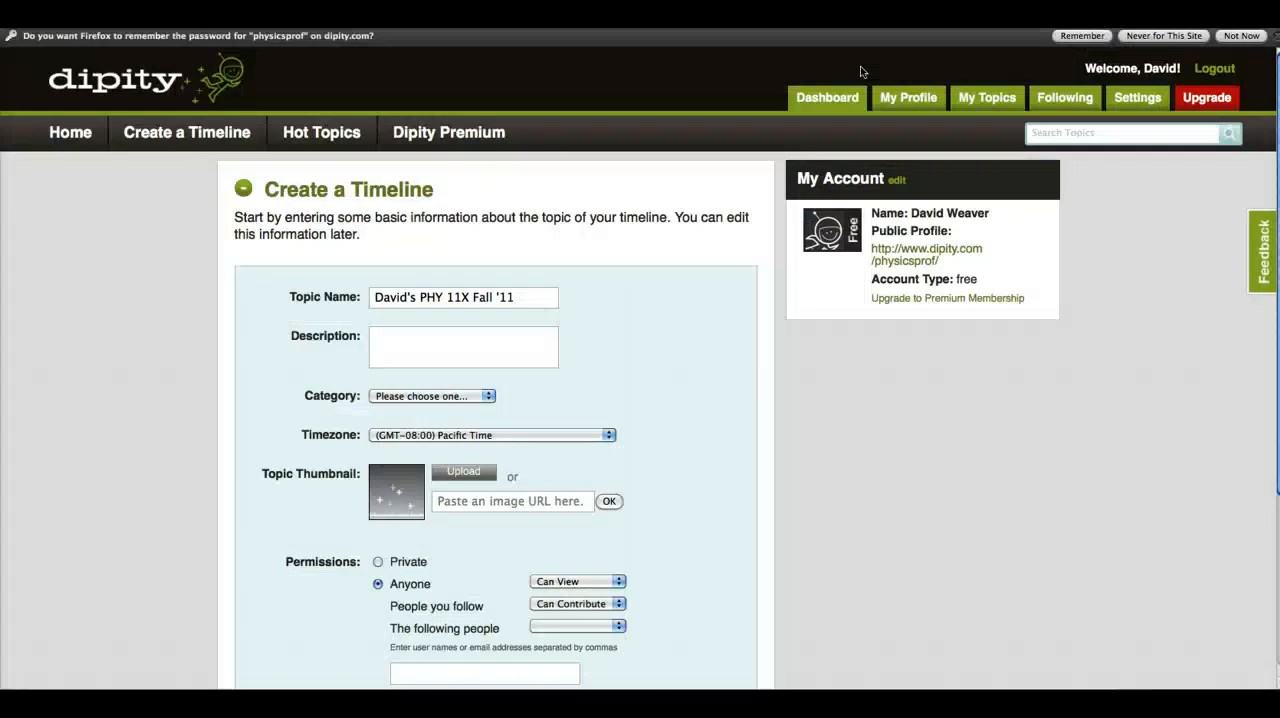
{"action": "left_click", "coordinate": [388, 344]}
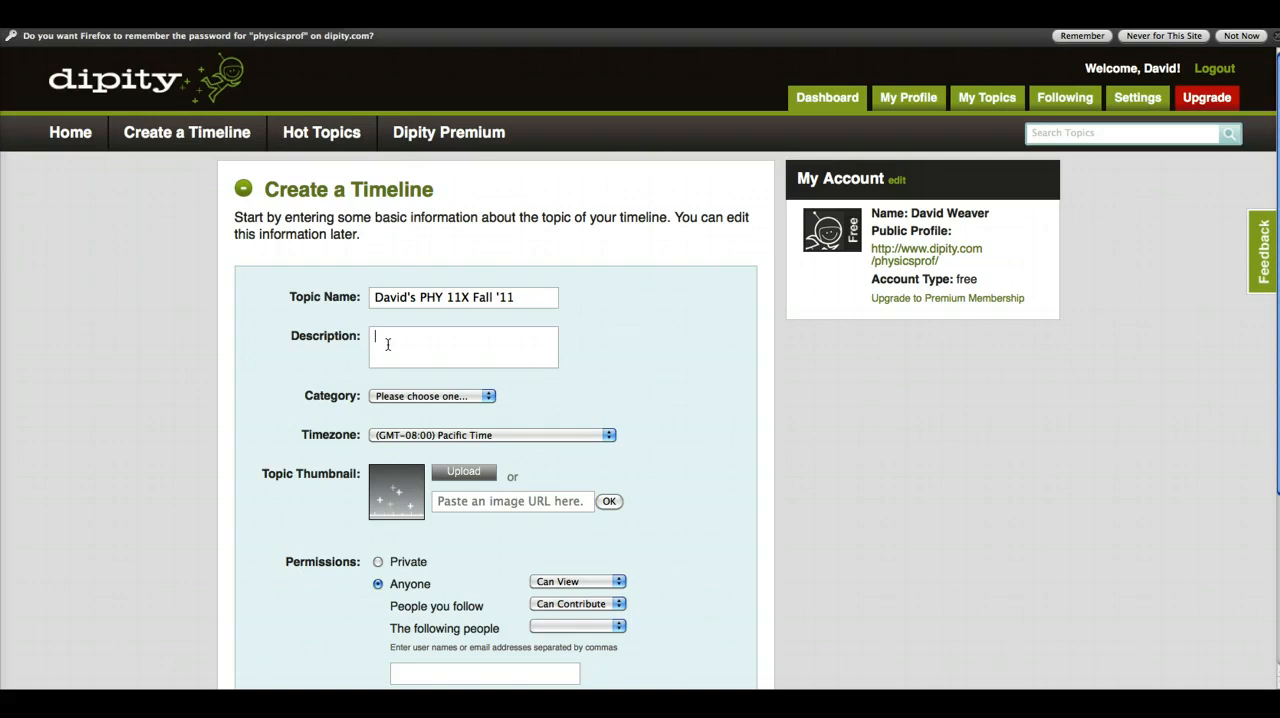
{"action": "type", "text": "This is my w"}
{"action": "type", "text": "eekly"}
{"action": "type", "text": " timi"}
{"action": "type", "text": "line"}
- Set the timeline's category to Education and continue to adding events
{"action": "left_click", "coordinate": [486, 397]}
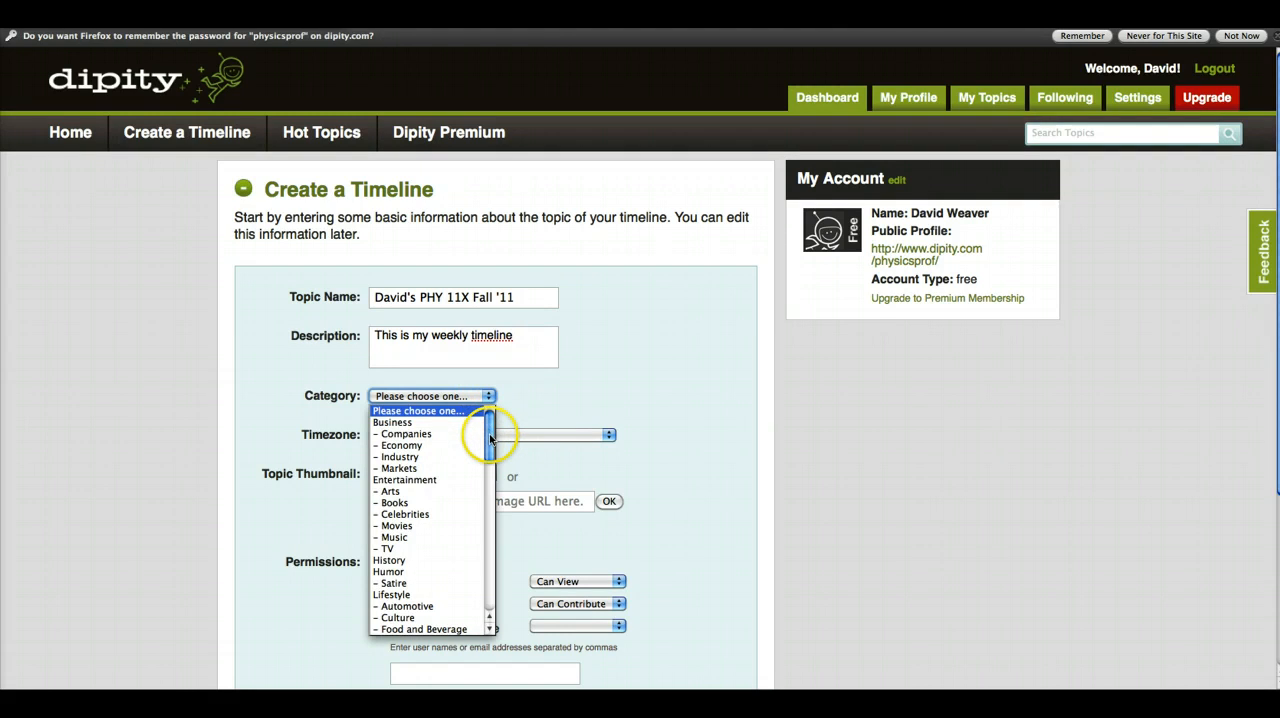
{"action": "left_click_drag", "start_coordinate": [490, 438], "coordinate": [491, 466]}
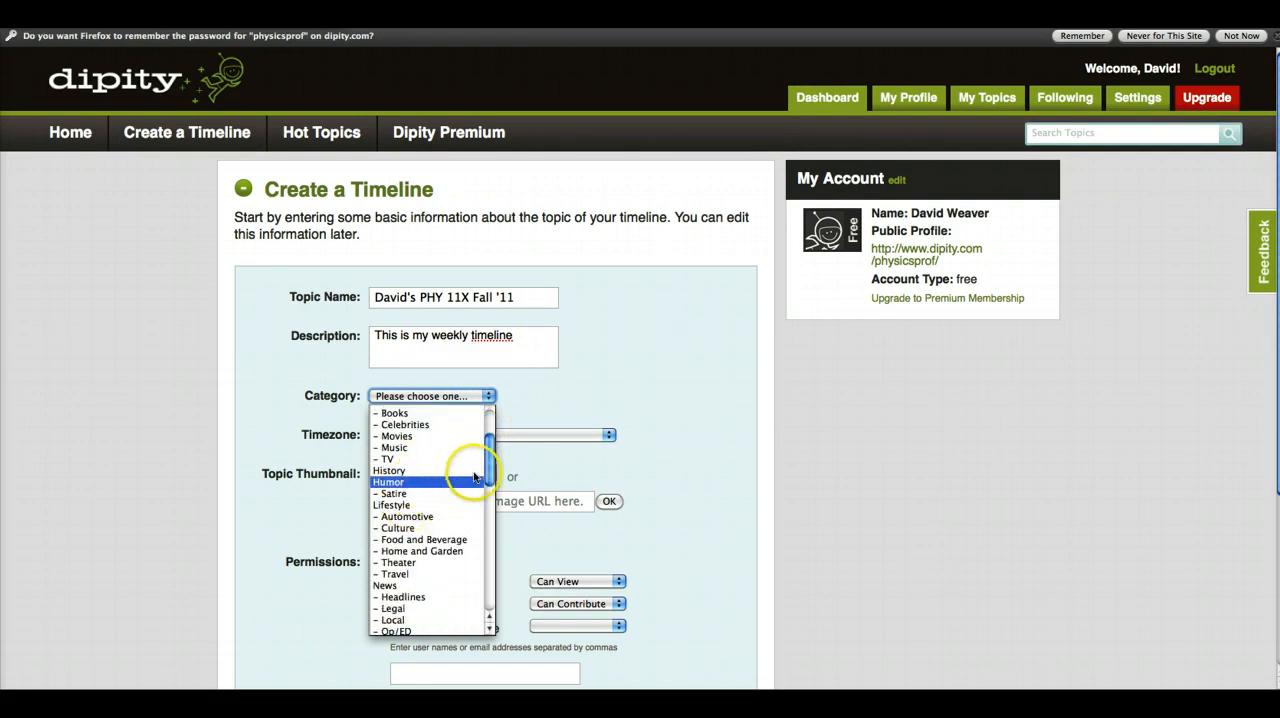
{"action": "left_click_drag", "start_coordinate": [489, 467], "coordinate": [491, 411]}
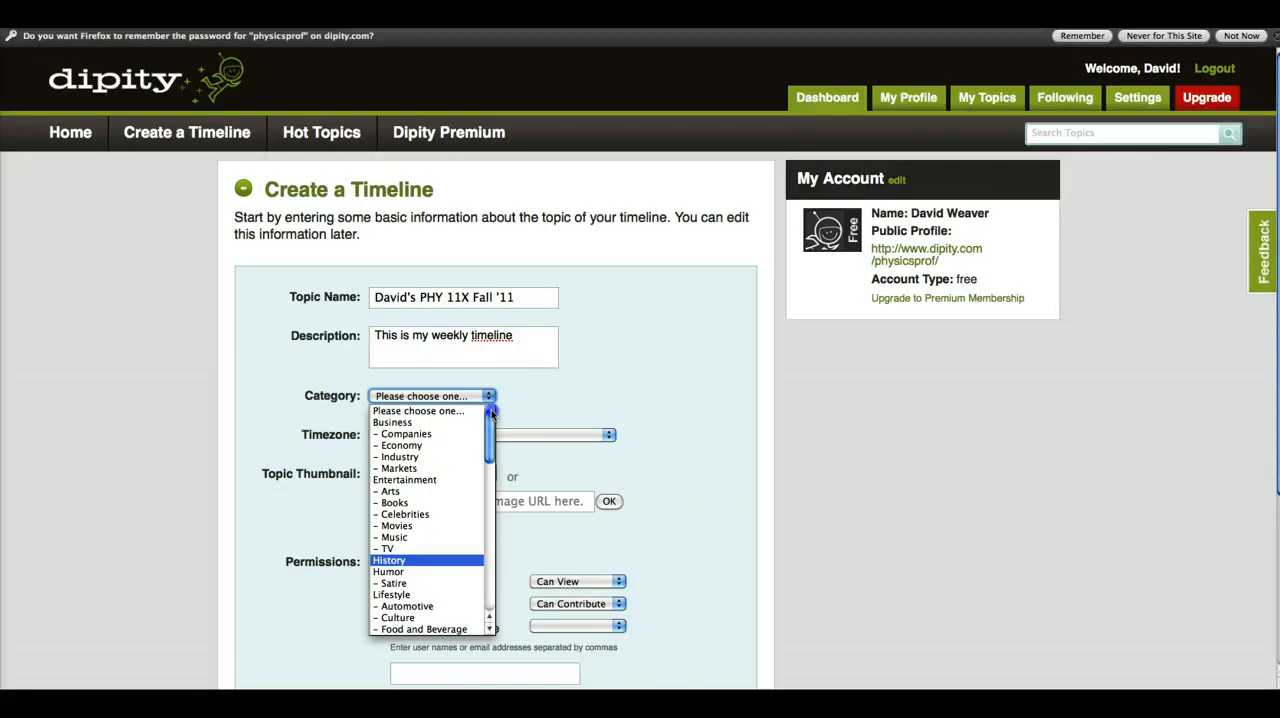
{"action": "left_click_drag", "start_coordinate": [489, 456], "coordinate": [490, 504]}
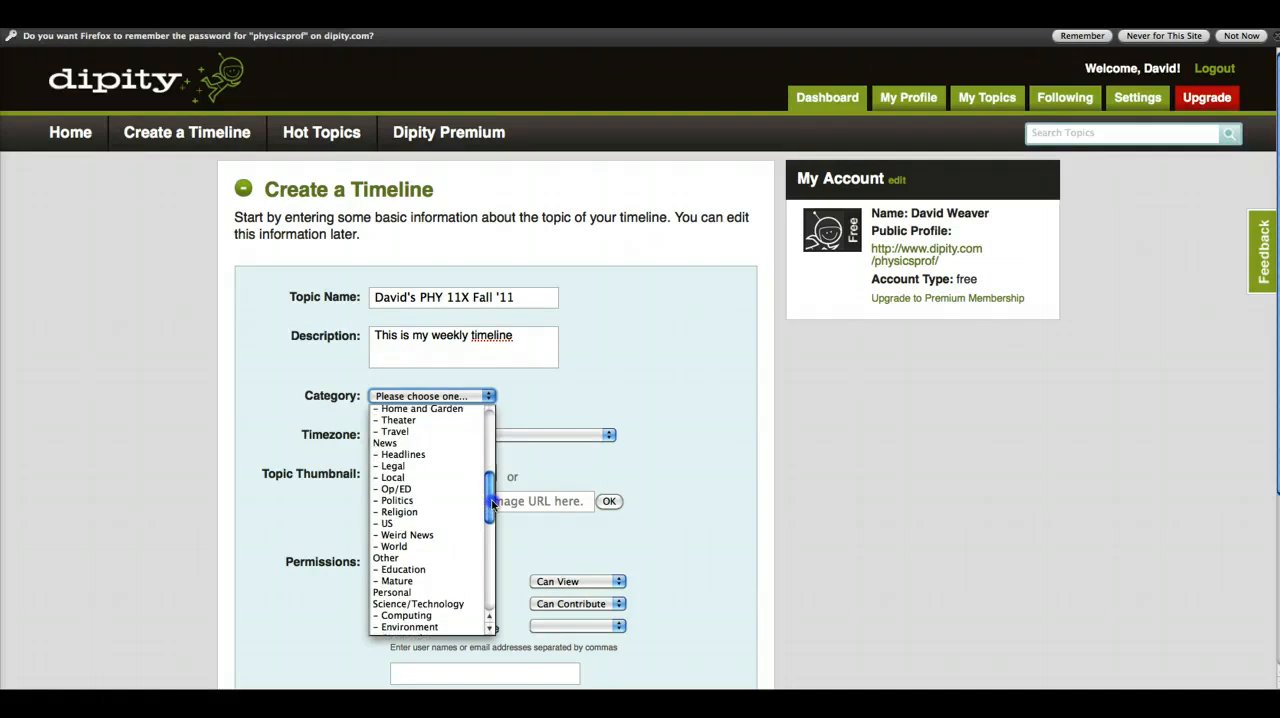
{"action": "left_click", "coordinate": [420, 571]}
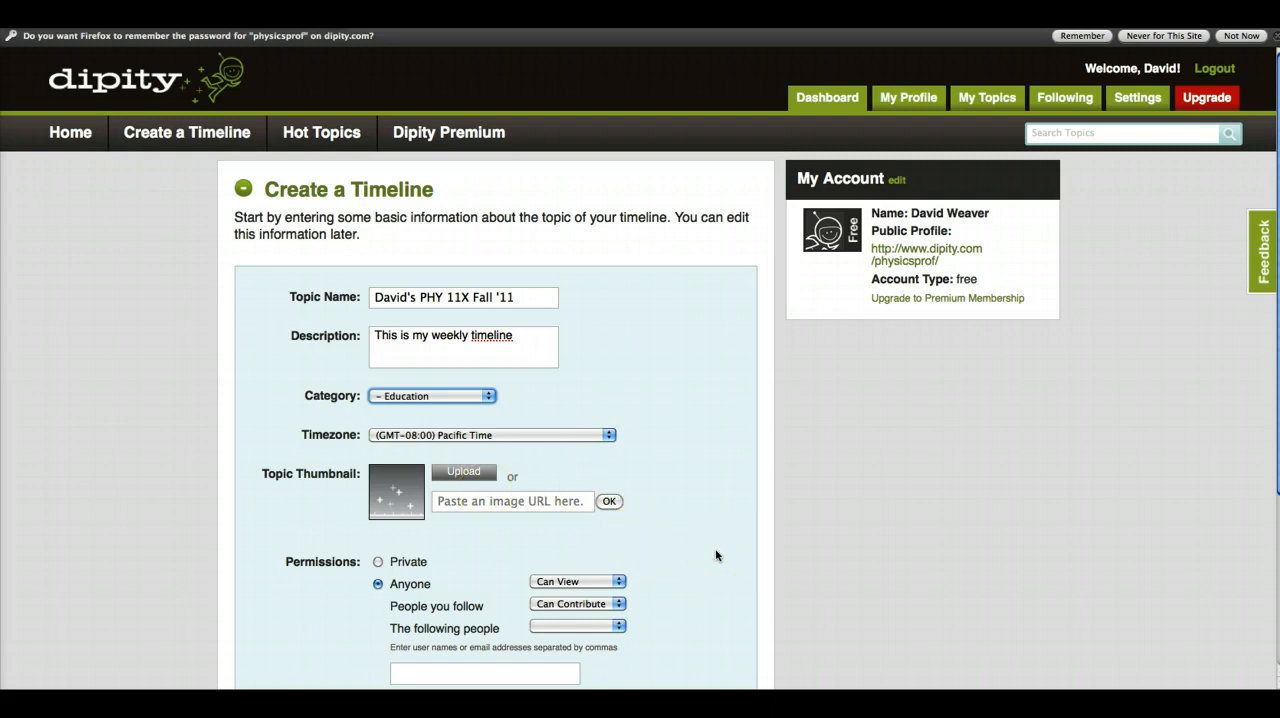
{"action": "scroll", "coordinate": [716, 556], "scroll_direction": "down", "scroll_amount": 2}
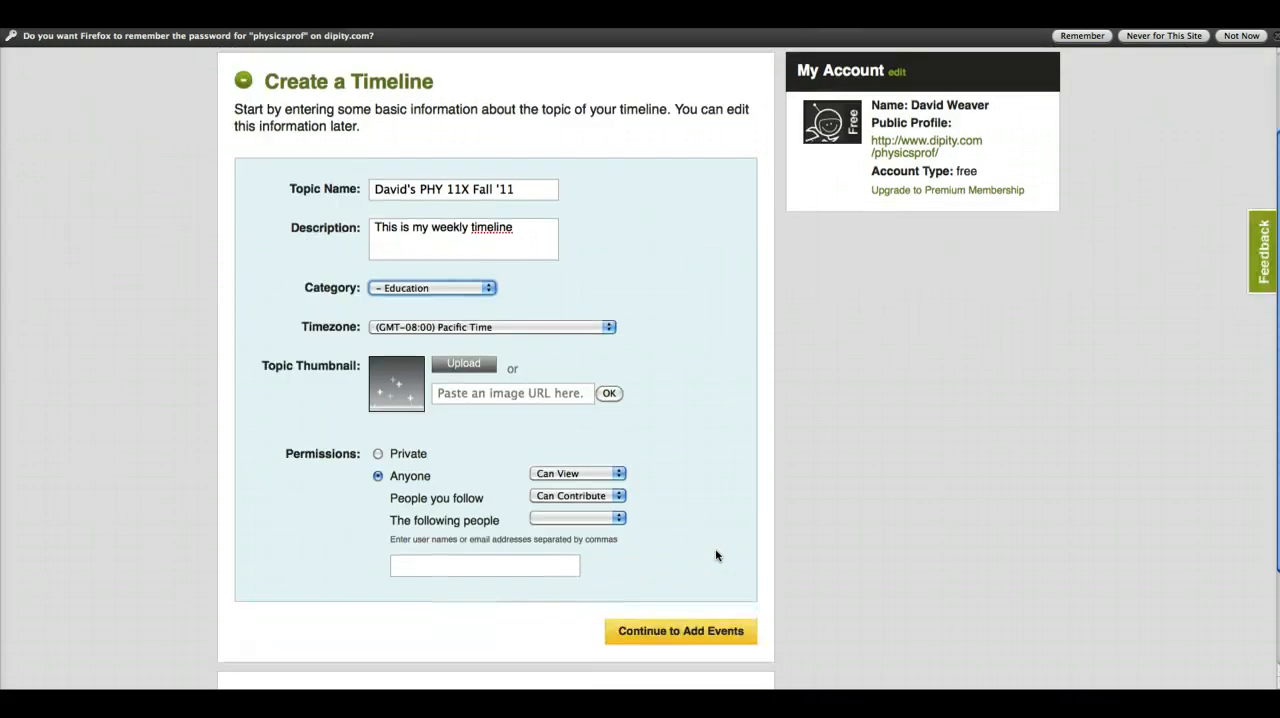
{"action": "left_click", "coordinate": [695, 633]}
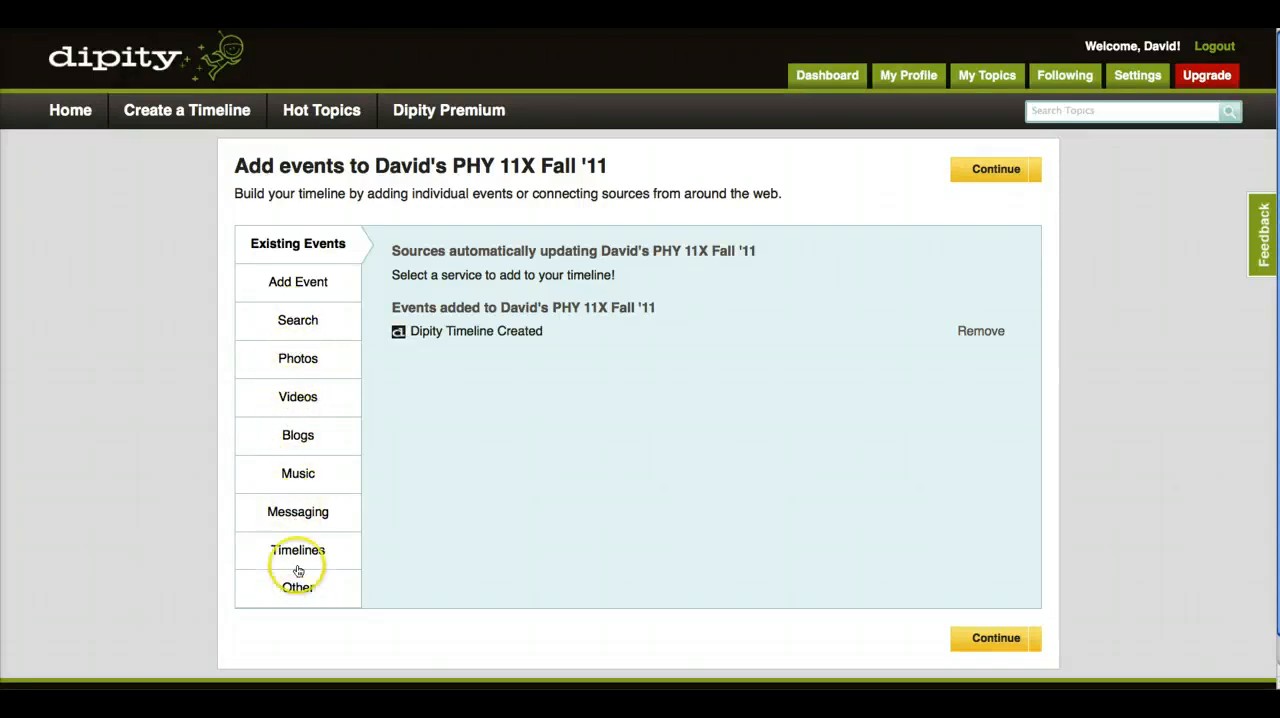
- Start a new individual event titled "1st Class" and date it Aug 23, 2011
{"action": "left_click", "coordinate": [291, 288]}
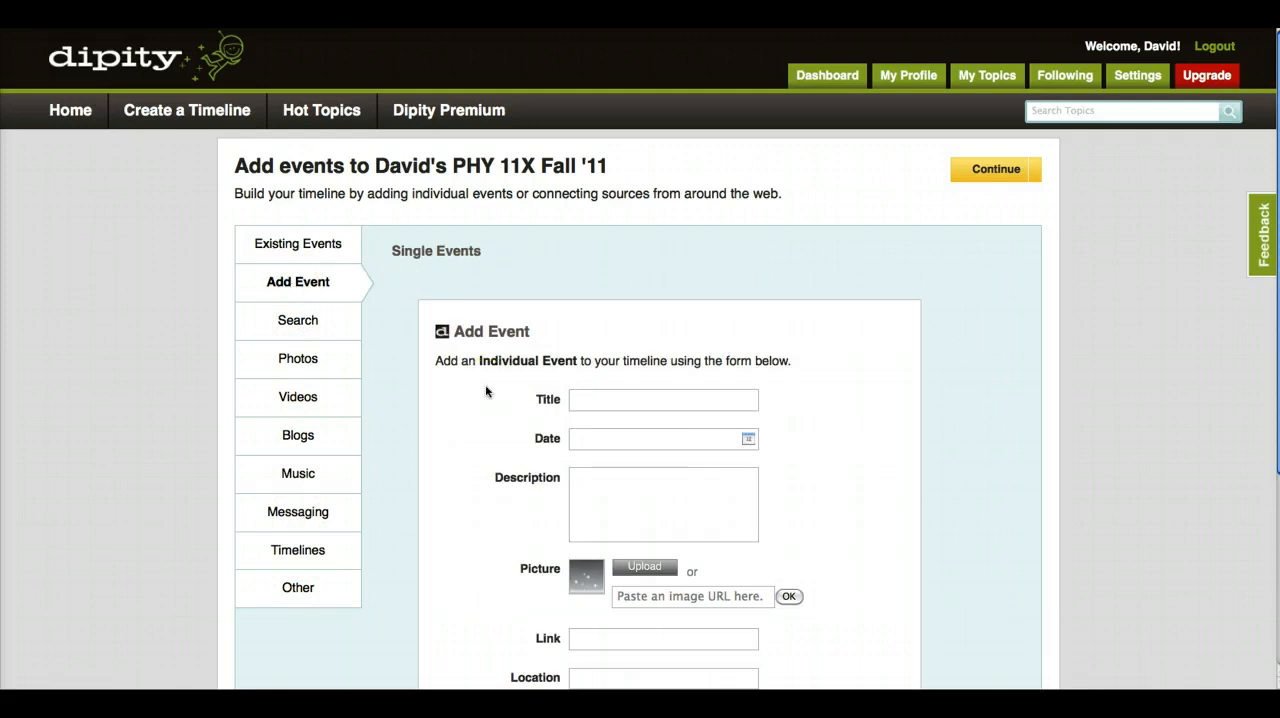
{"action": "type", "text": "1st Class"}
{"action": "left_click", "coordinate": [493, 393]}
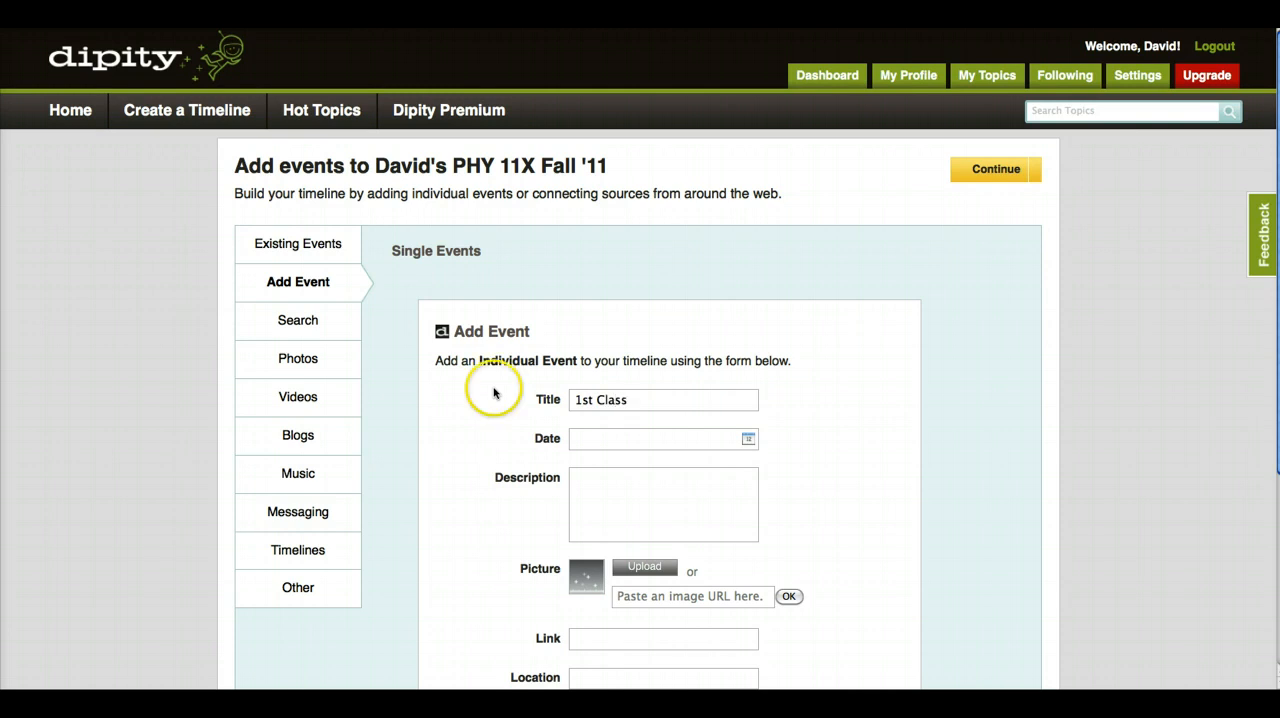
{"action": "left_click", "coordinate": [748, 438]}
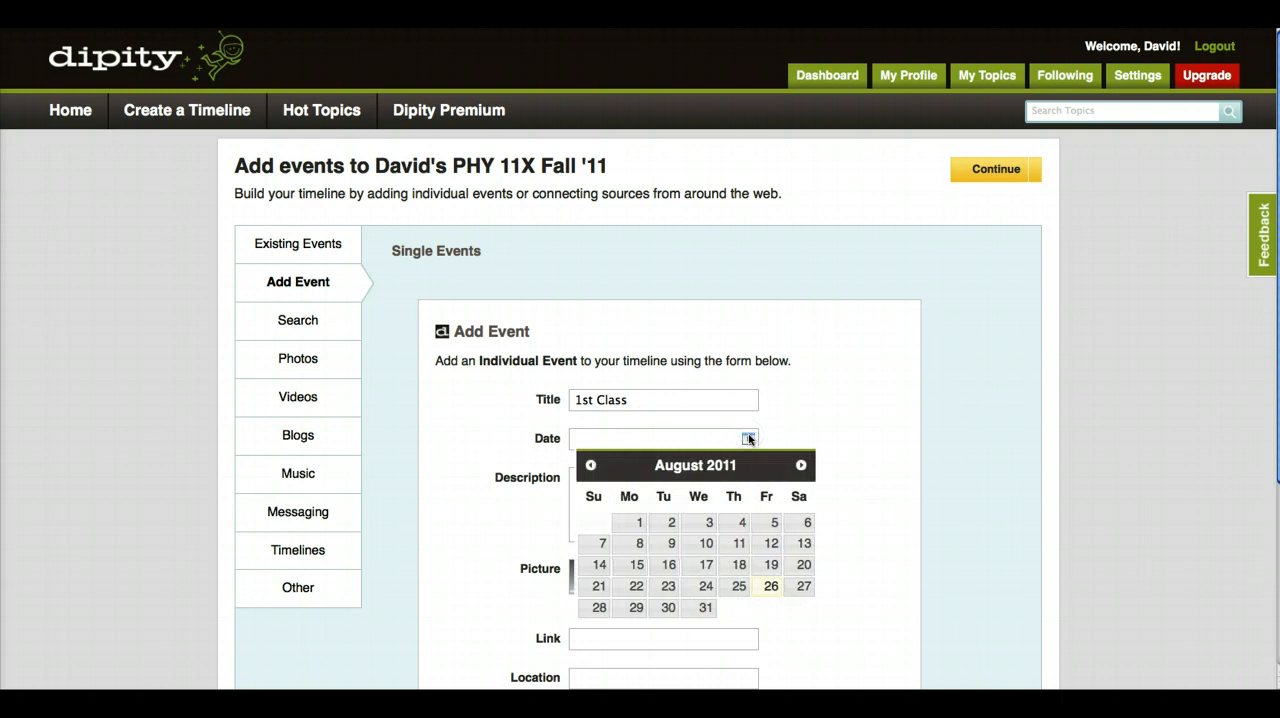
{"action": "left_click", "coordinate": [669, 588]}
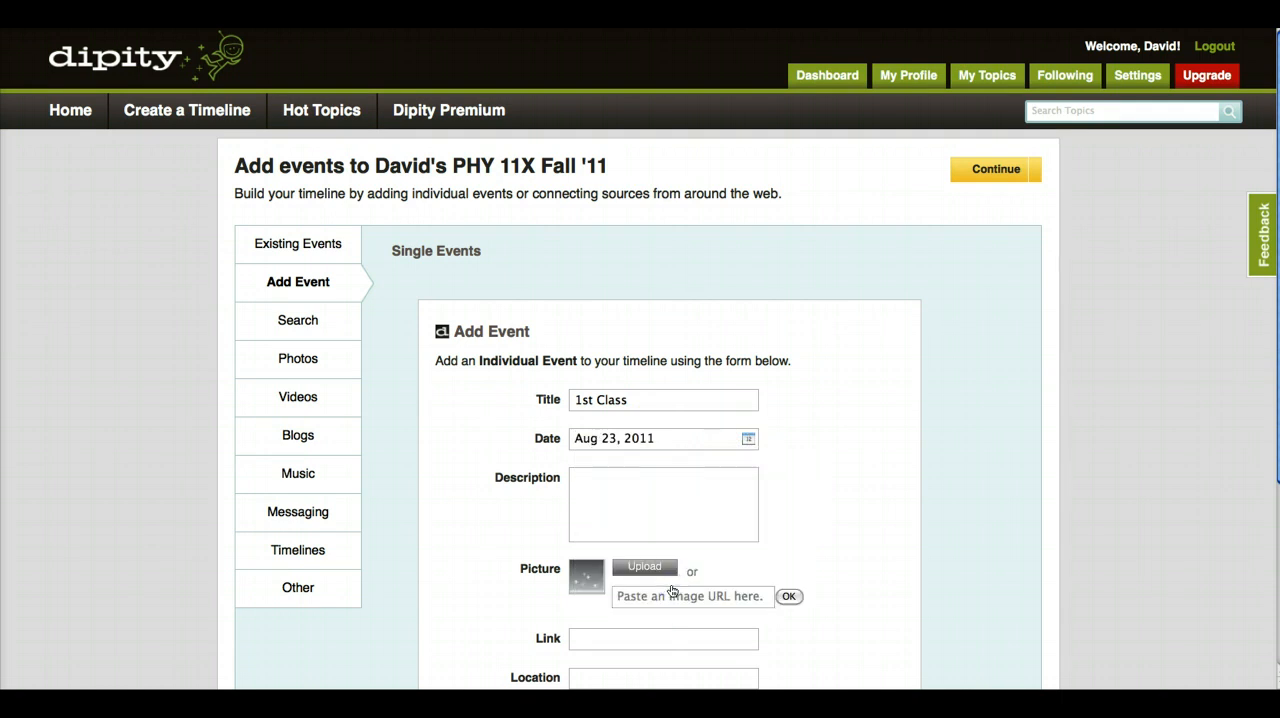
- Enter "First PHY 111 of Fall semester." as the 1st Class event's description
{"action": "left_click", "coordinate": [588, 477]}
{"action": "type", "text": "First PHY 111 of Fall semester"}
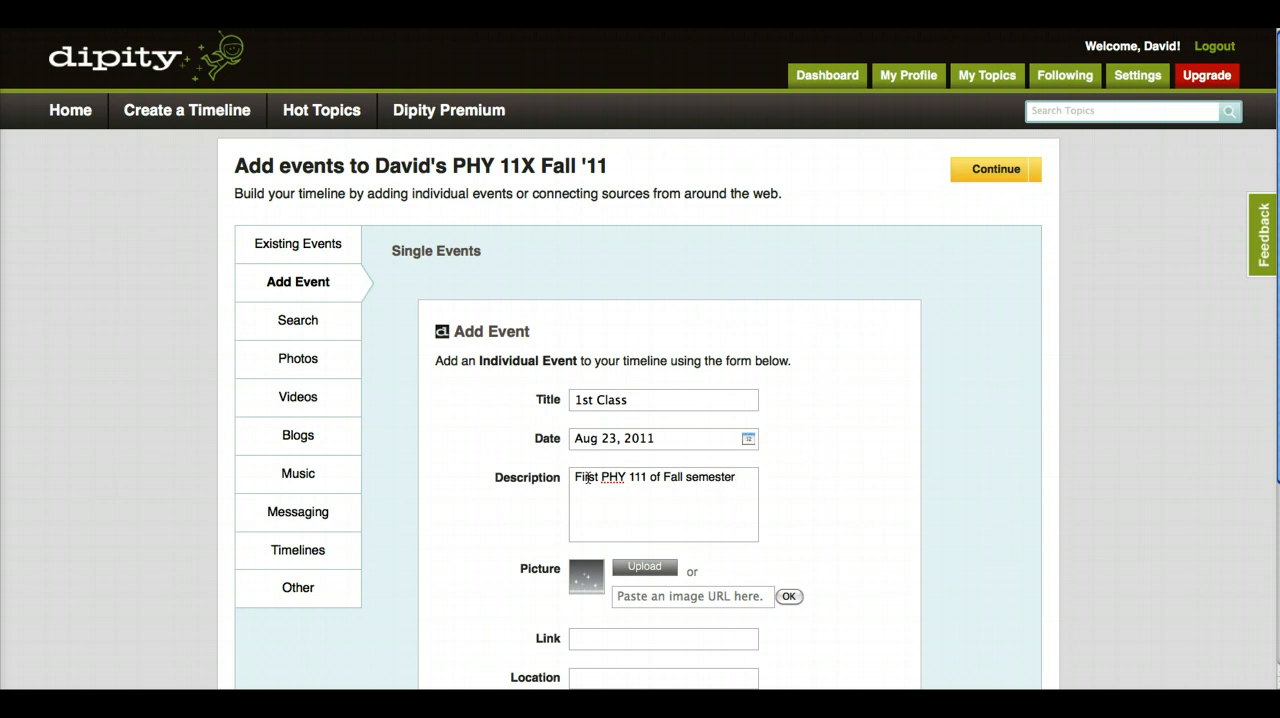
{"action": "type", "text": "."}
- Extend the event description with a sentence starting "Got to know each other", followed by the instructor's first name and "and the course."
{"action": "scroll", "coordinate": [802, 536], "scroll_direction": "down", "scroll_amount": 3}
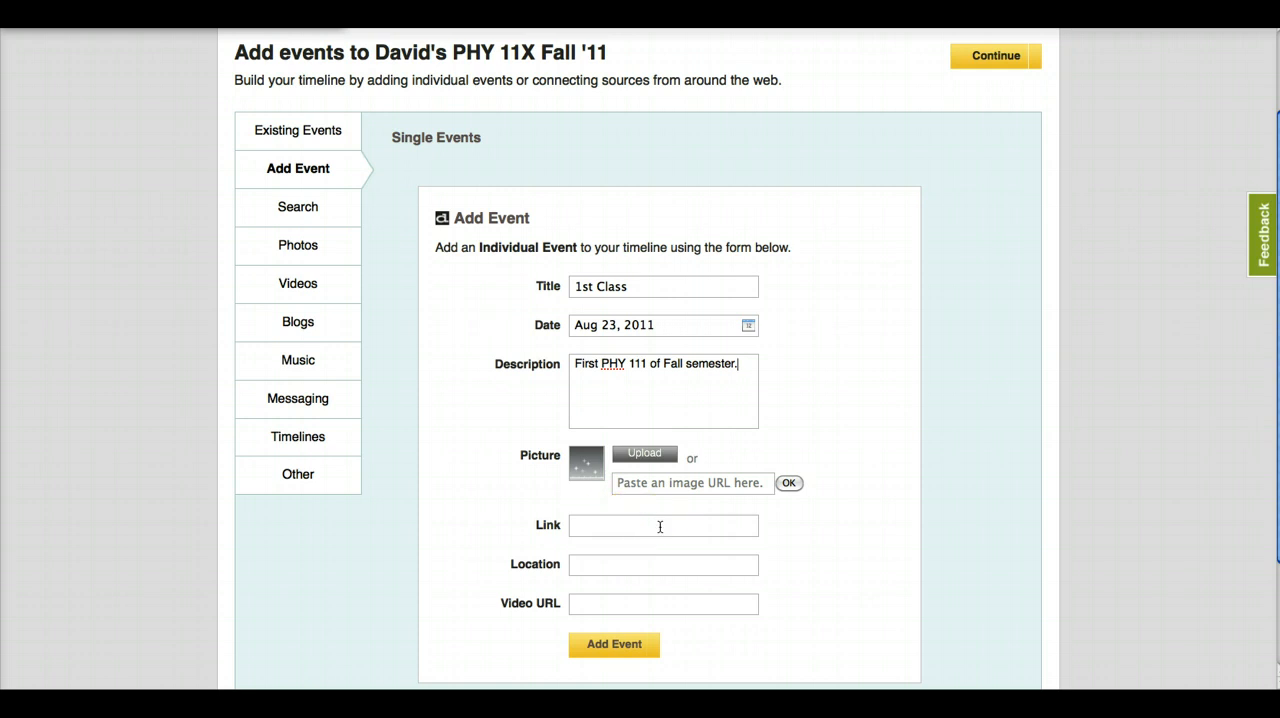
{"action": "scroll", "coordinate": [660, 527], "scroll_direction": "down", "scroll_amount": 3}
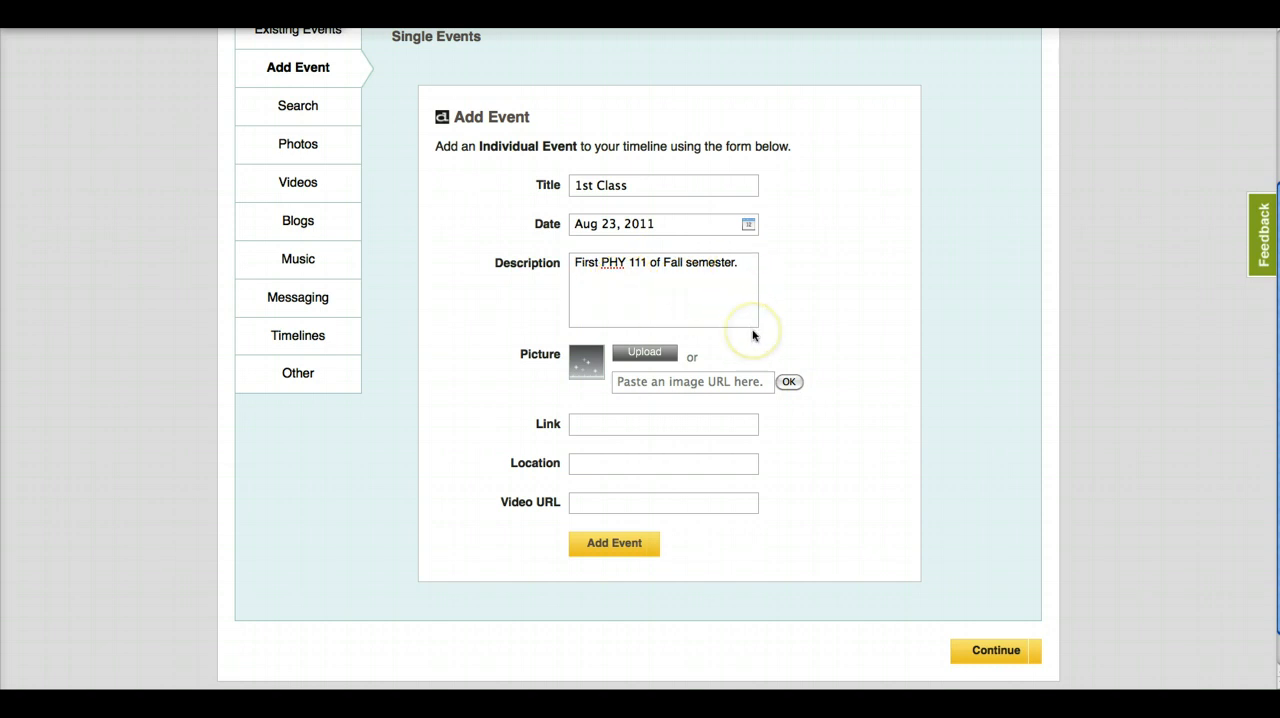
{"action": "type", "text": "Got to know each other"}
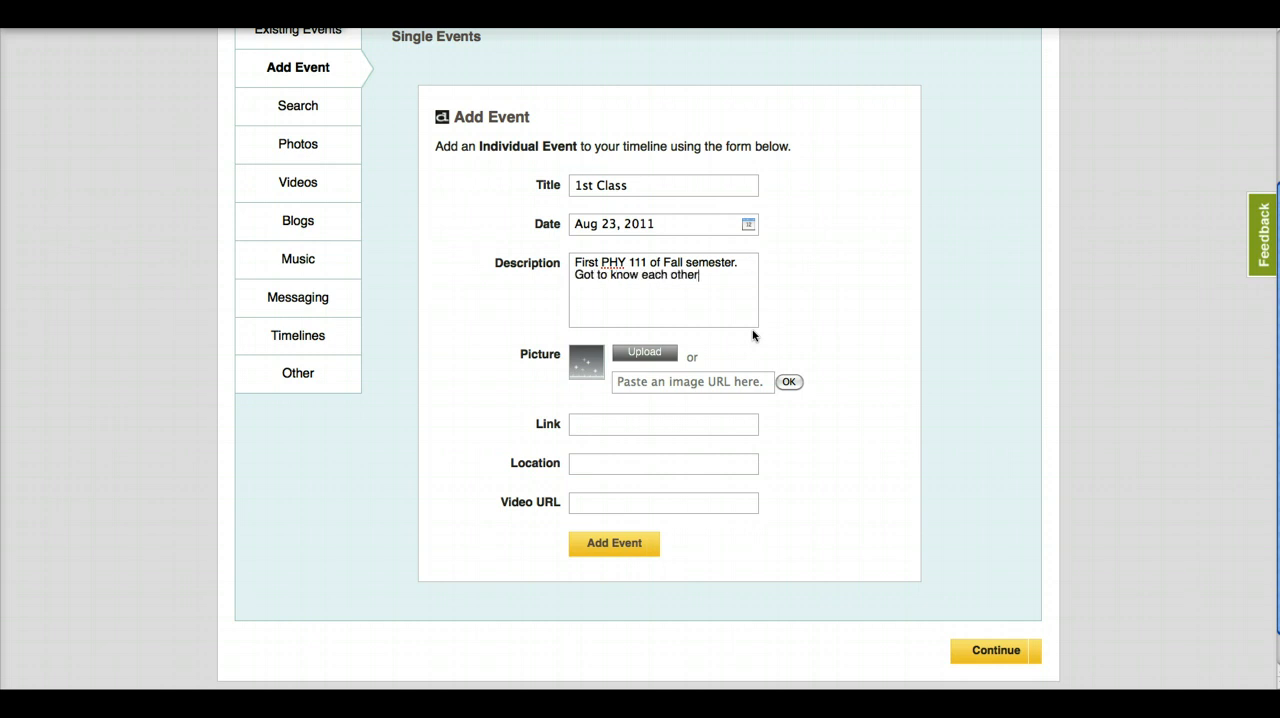
{"action": "type", "text": ", David, and the course."}
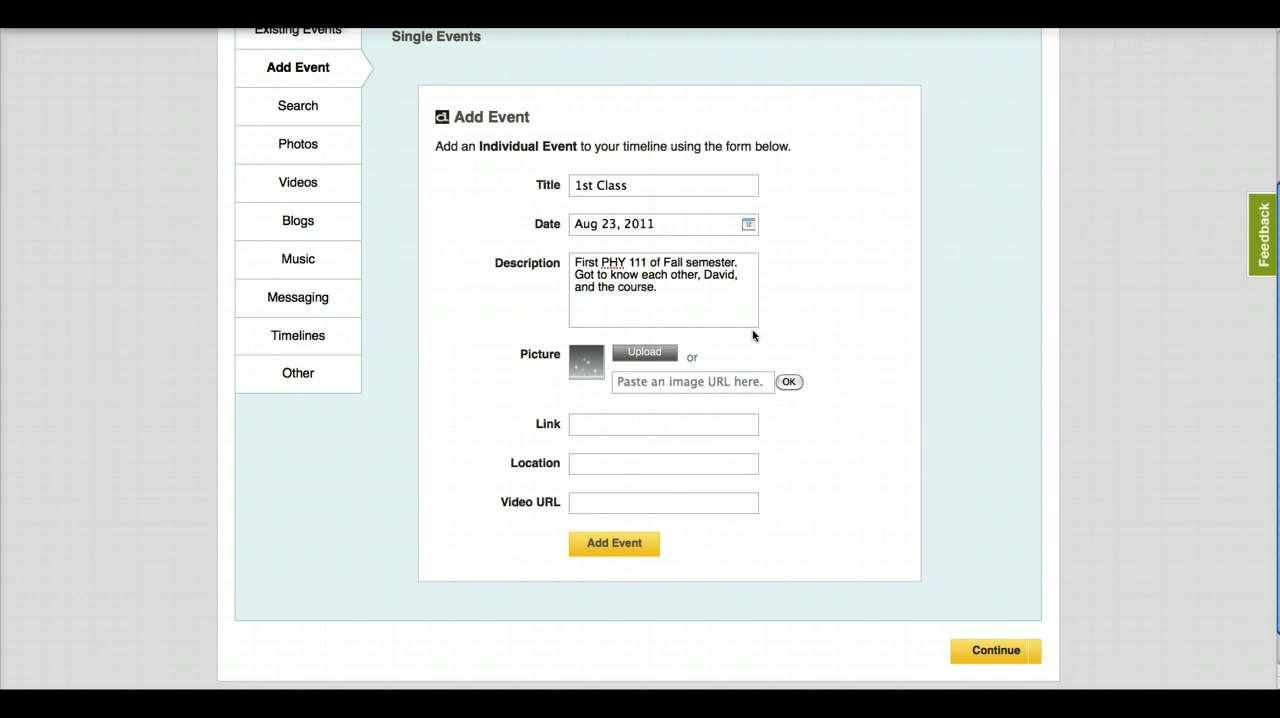
{"action": "type", "text": "  Took a pretest."}
- Append "Took a pretest." to the description and add the 1st Class event to the timeline
{"action": "left_click", "coordinate": [782, 390]}
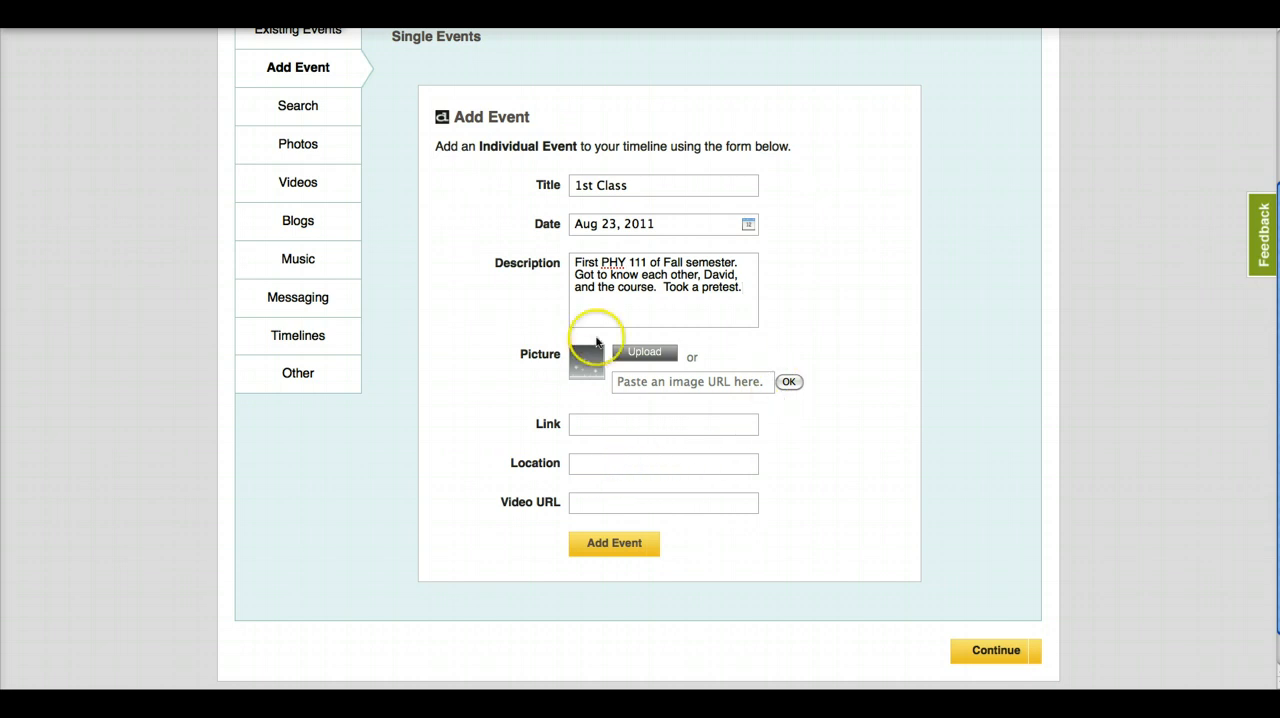
{"action": "left_click", "coordinate": [624, 547]}
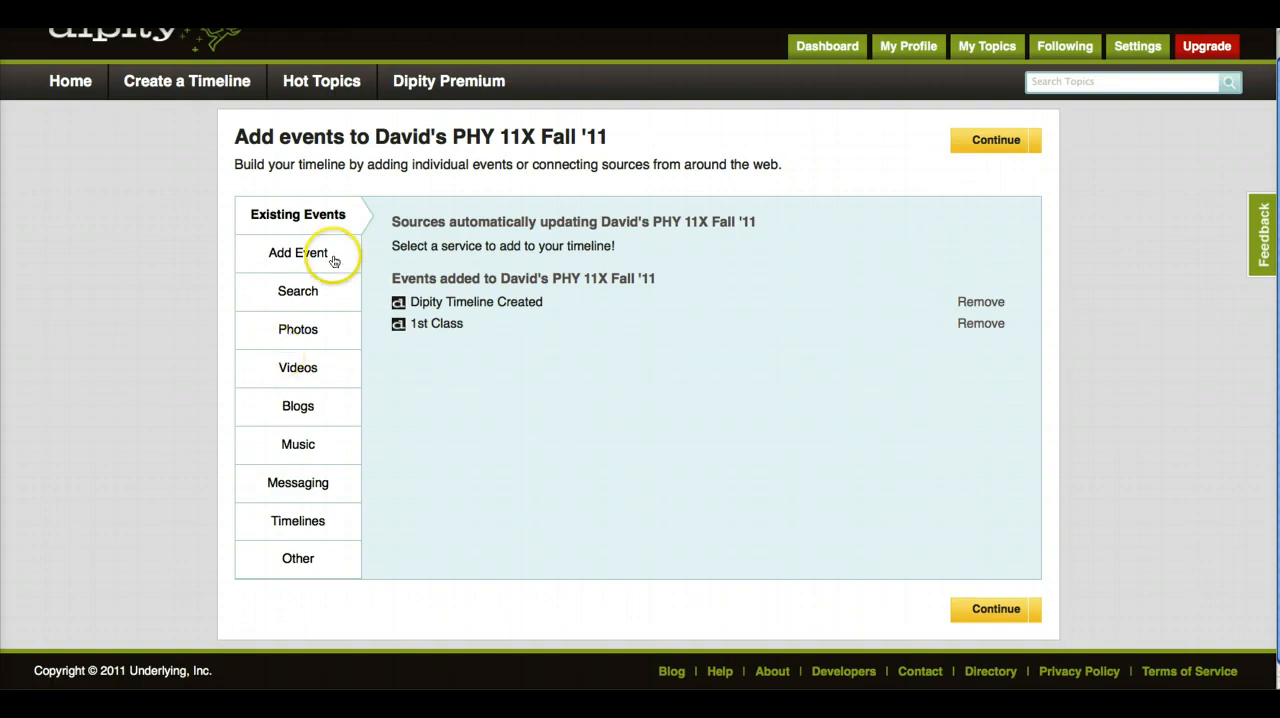
- Start a second individual event titled "Syllabus reading" and date it Aug 24, 2011
{"action": "left_click", "coordinate": [300, 254]}
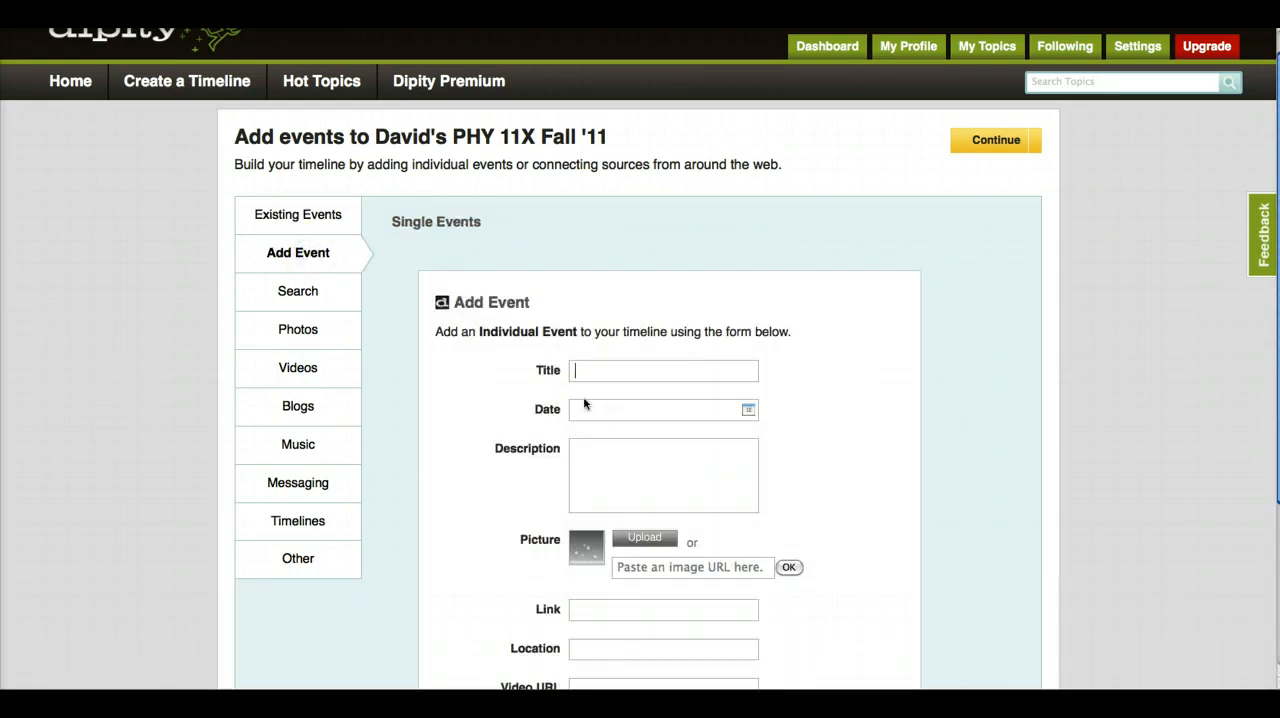
{"action": "type", "text": "Syllabus reading"}
{"action": "left_click", "coordinate": [749, 410]}
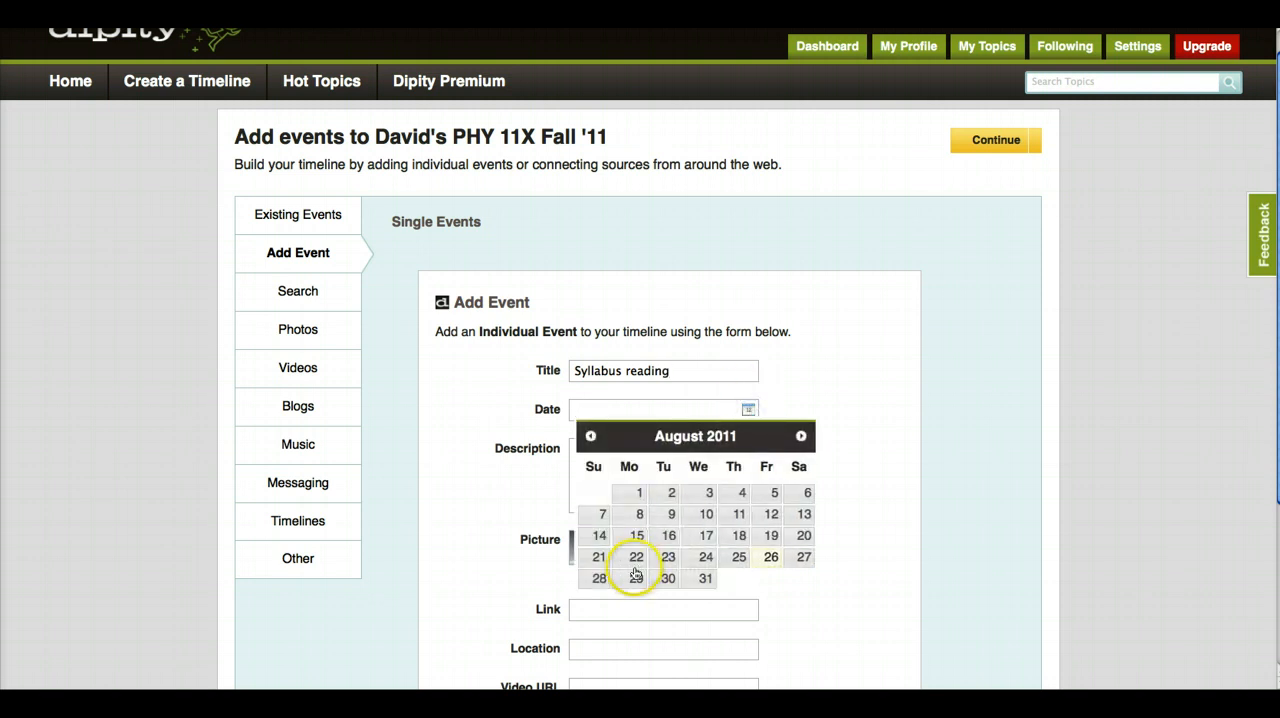
{"action": "left_click", "coordinate": [704, 560]}
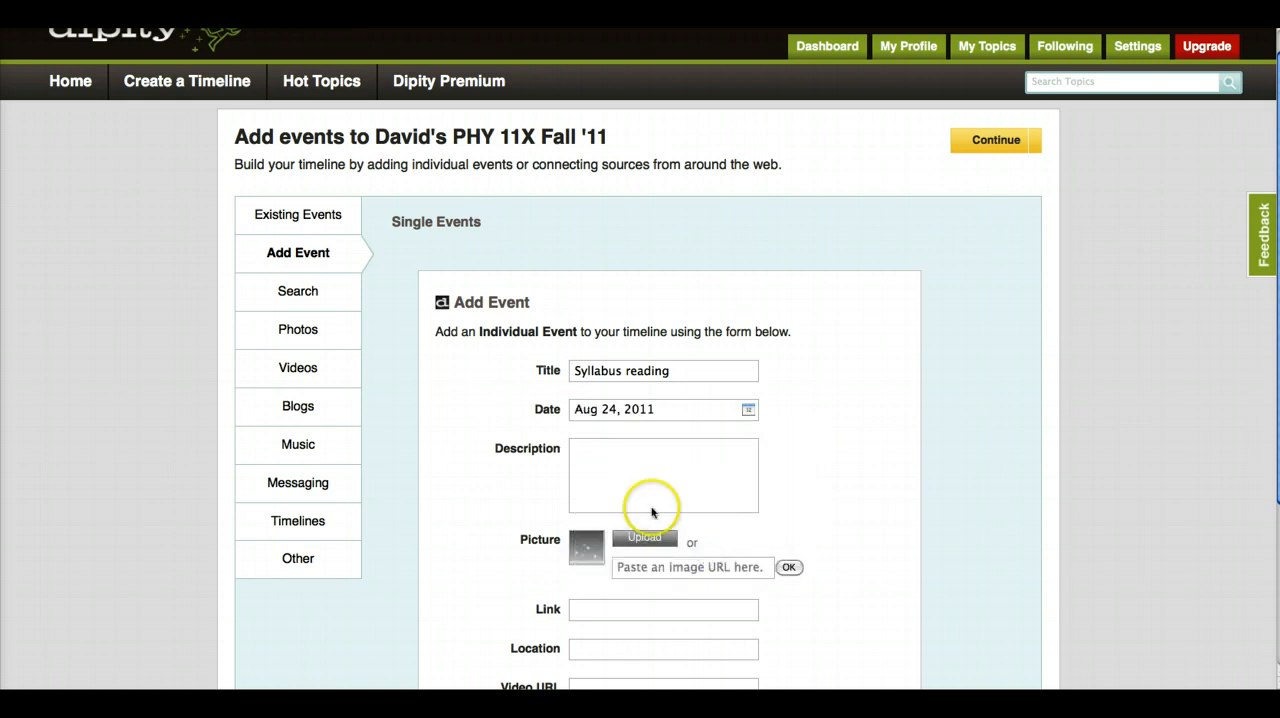
- Enter "I read syllabus. WOW! What a class!?" as the Syllabus reading event's description
{"action": "left_click", "coordinate": [583, 451]}
{"action": "type", "text": "I"}
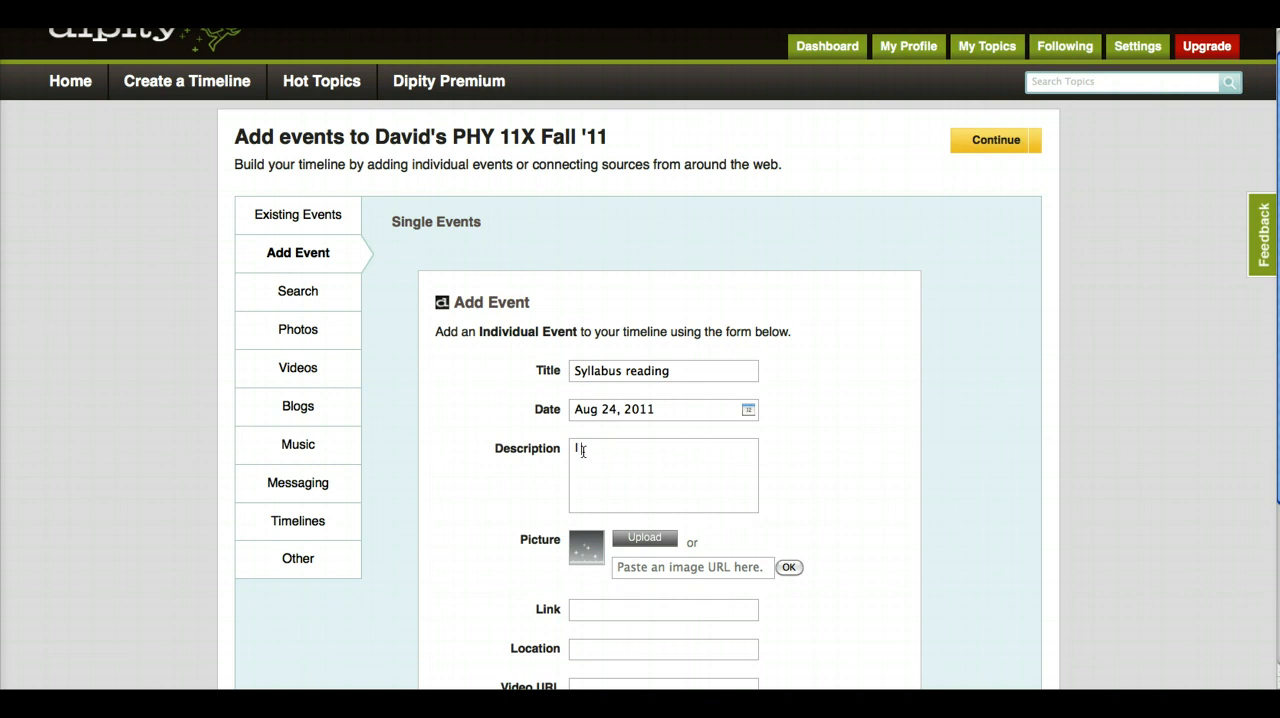
{"action": "type", "text": " read syllabus.  WOW!"}
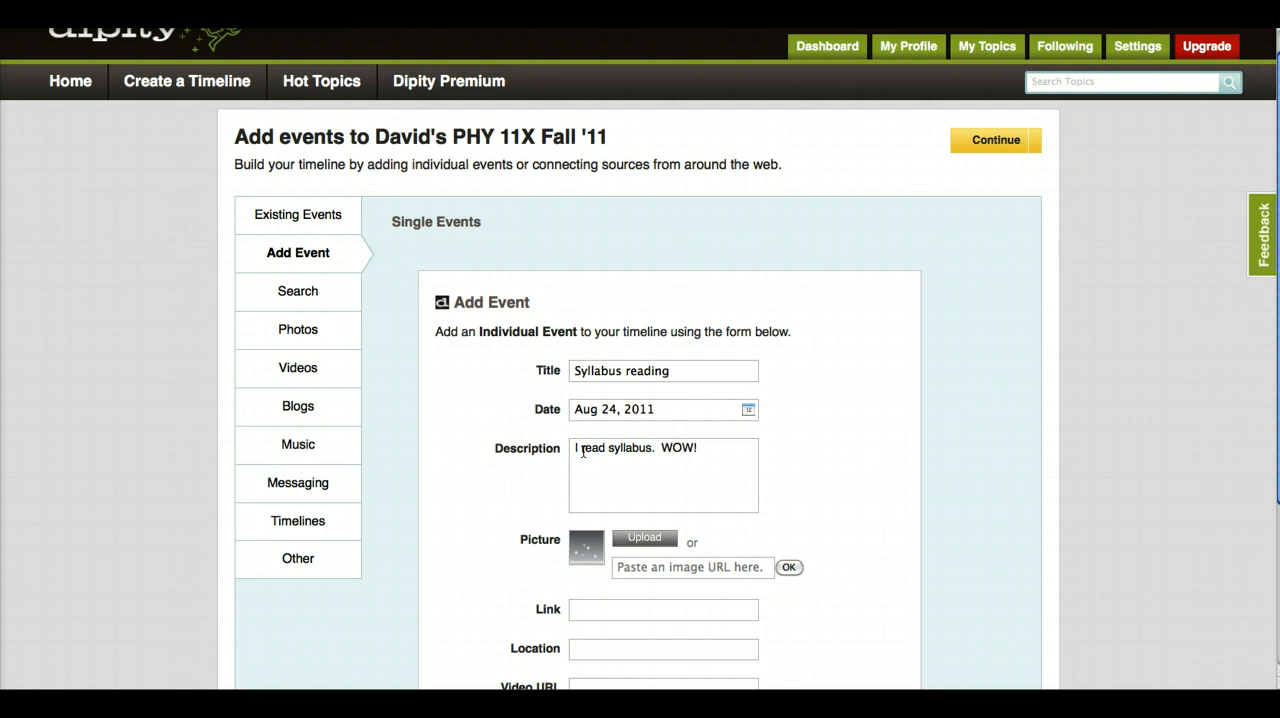
{"action": "type", "text": " What a class!?"}
- Append the time spent, "(10 hrs.)", to the description and add the Syllabus reading event to the timeline
{"action": "type", "text": "(10 "}
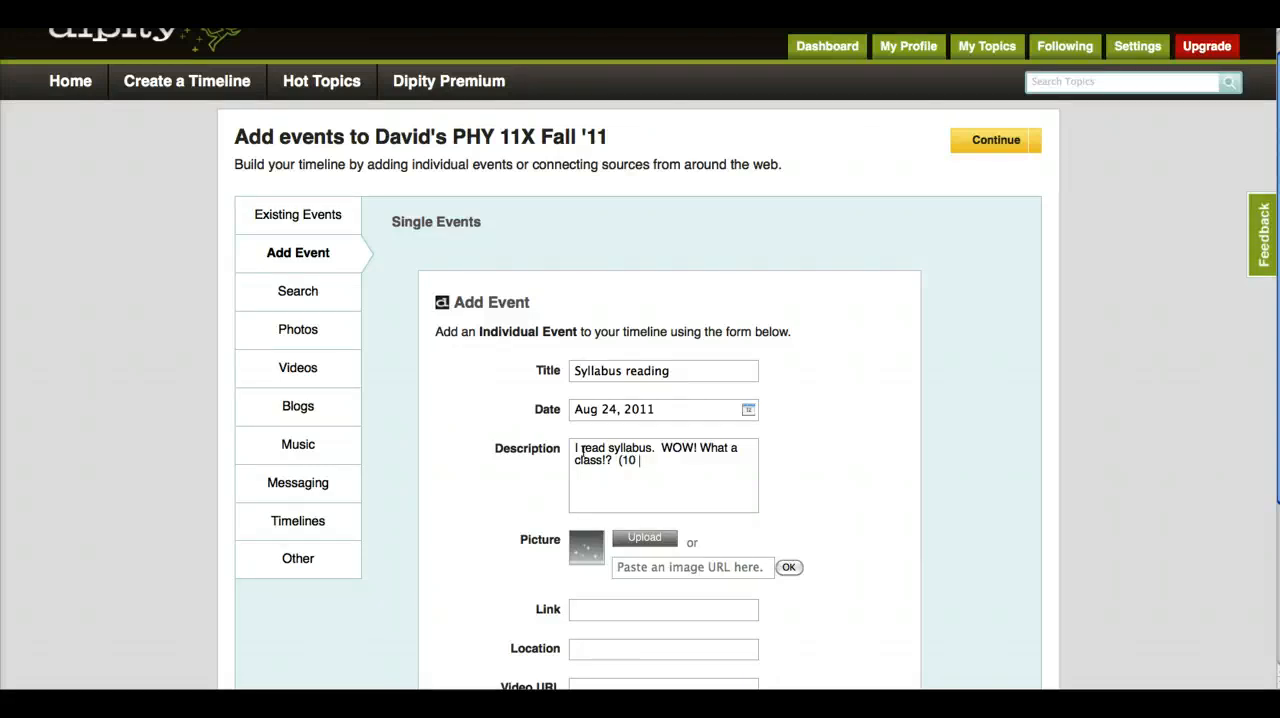
{"action": "type", "text": "hrs.)"}
{"action": "scroll", "coordinate": [584, 452], "scroll_direction": "down", "scroll_amount": 3}
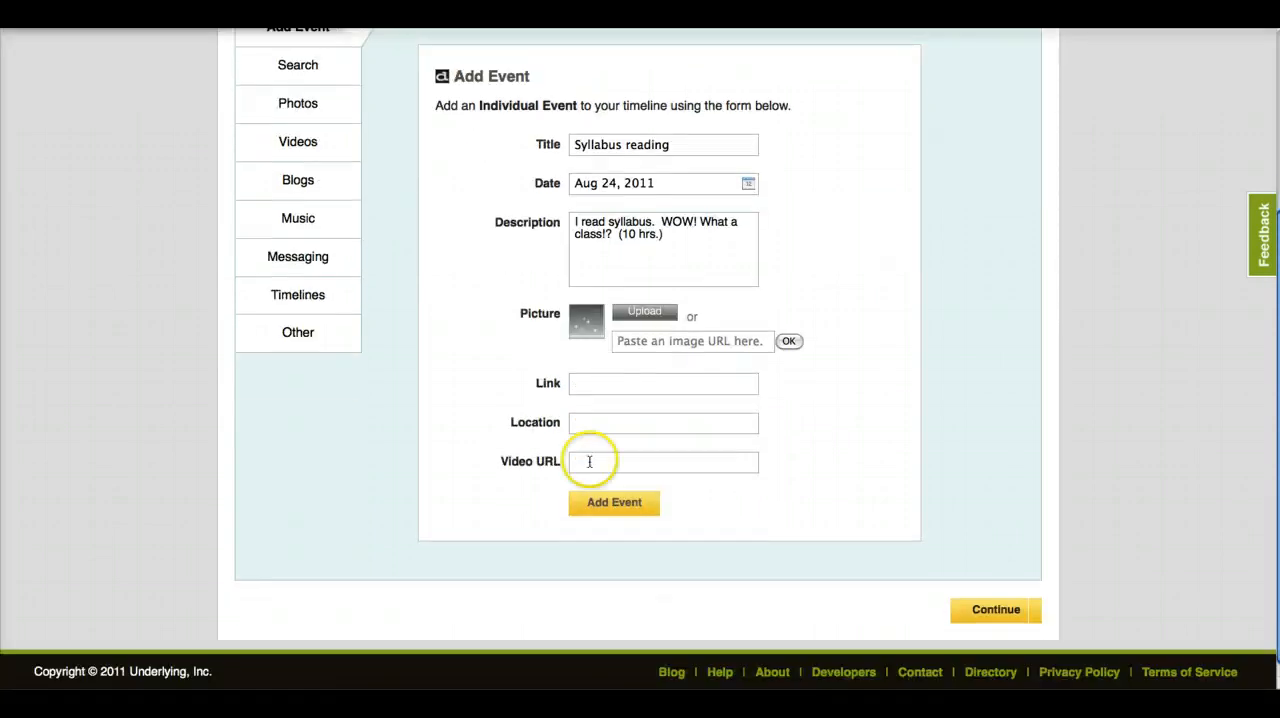
{"action": "left_click", "coordinate": [623, 504]}
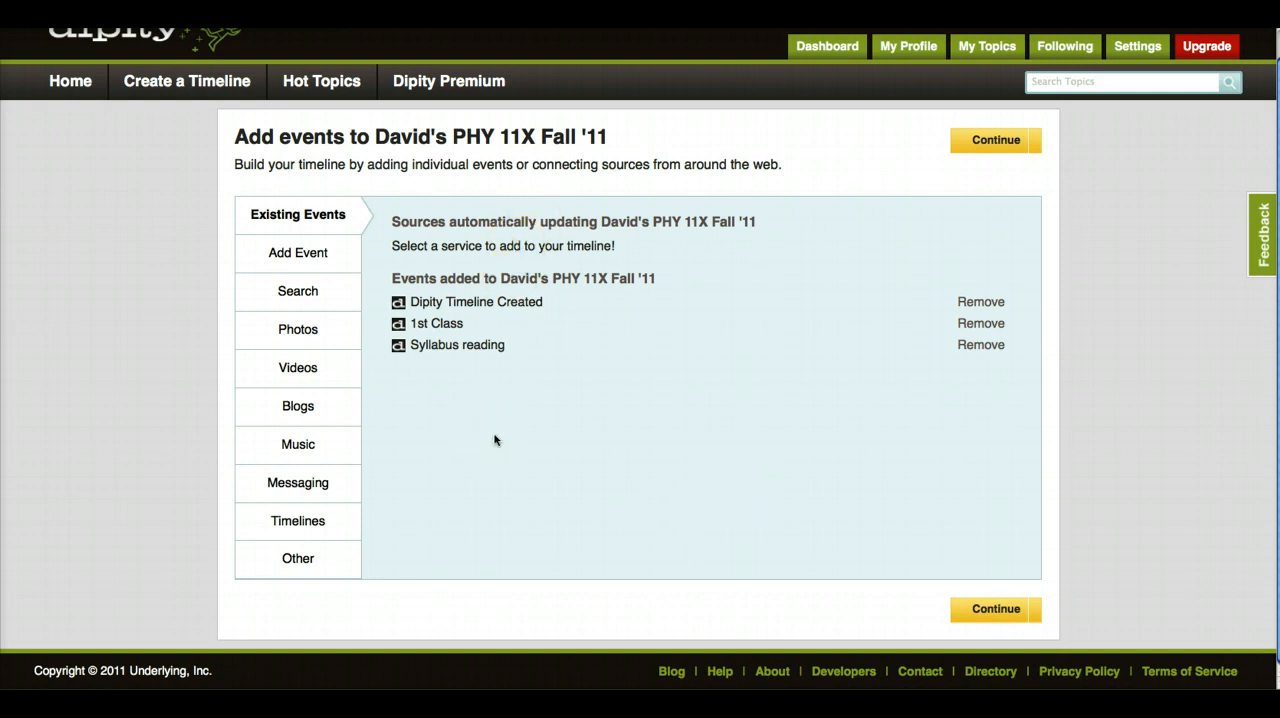
- Finish adding events, save the timeline with the default advanced settings, and view the finished timeline
{"action": "left_click", "coordinate": [525, 243]}
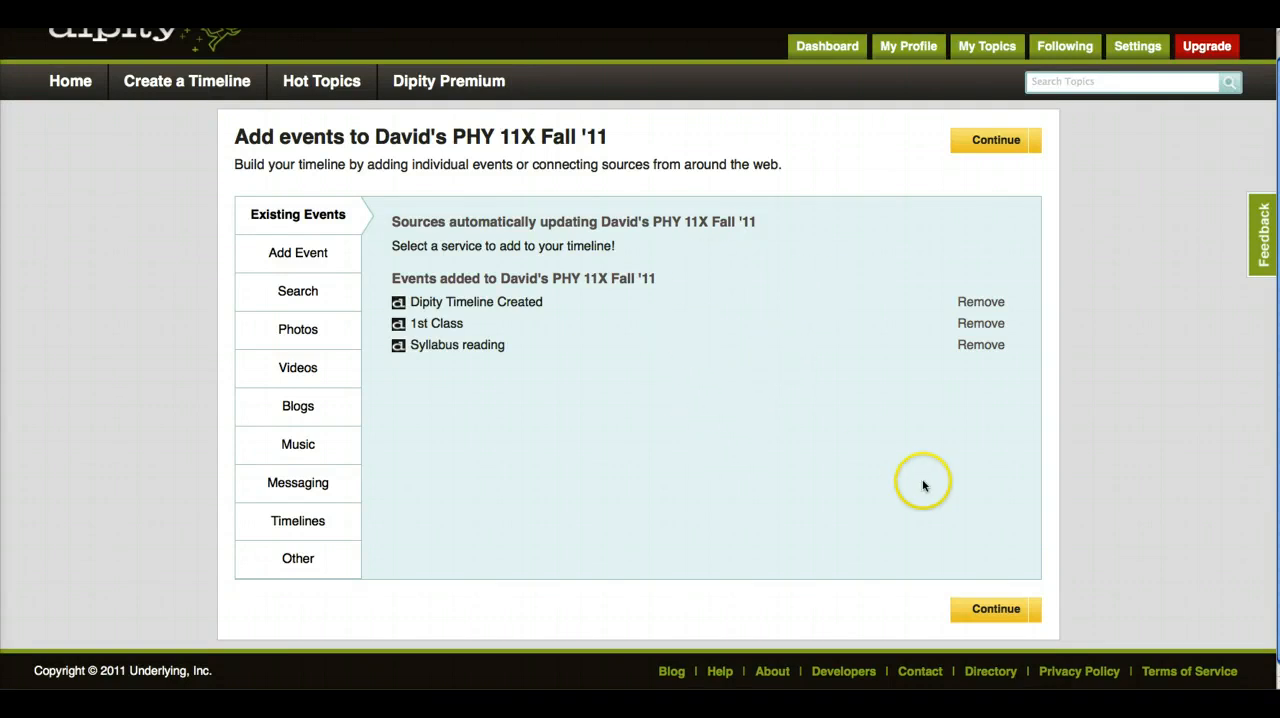
{"action": "left_click", "coordinate": [998, 609]}
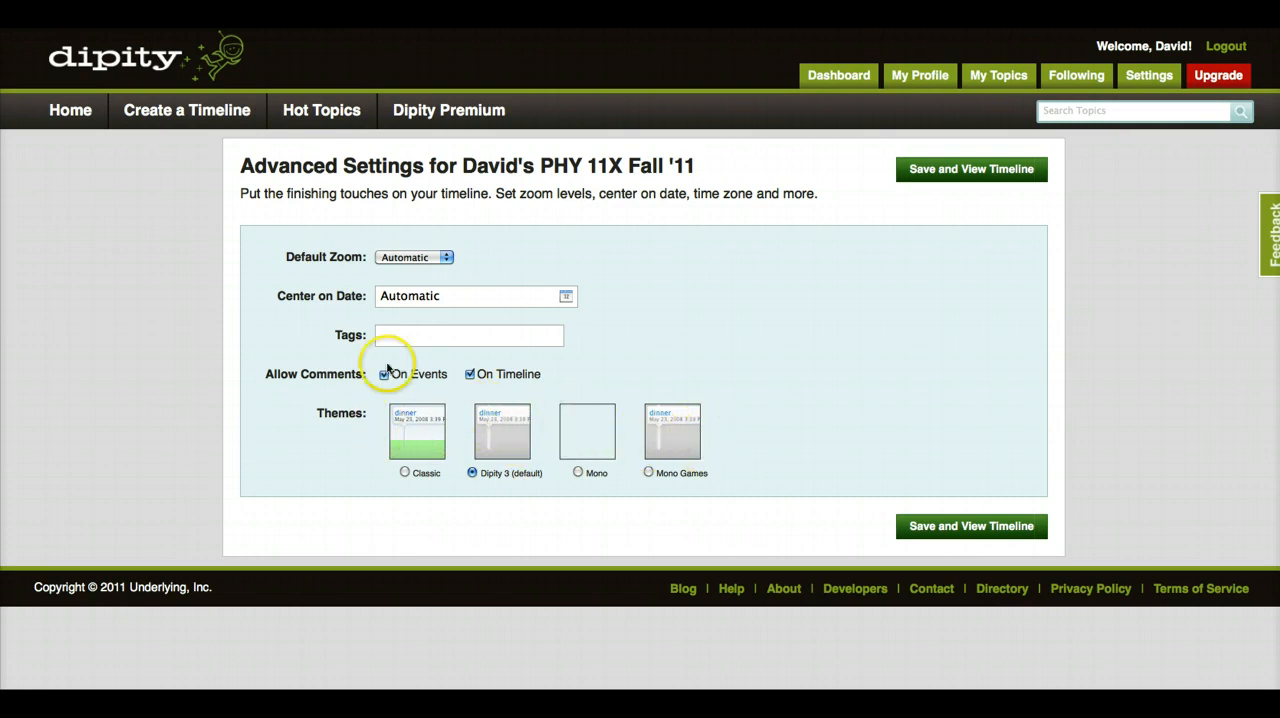
{"action": "left_click", "coordinate": [953, 533]}
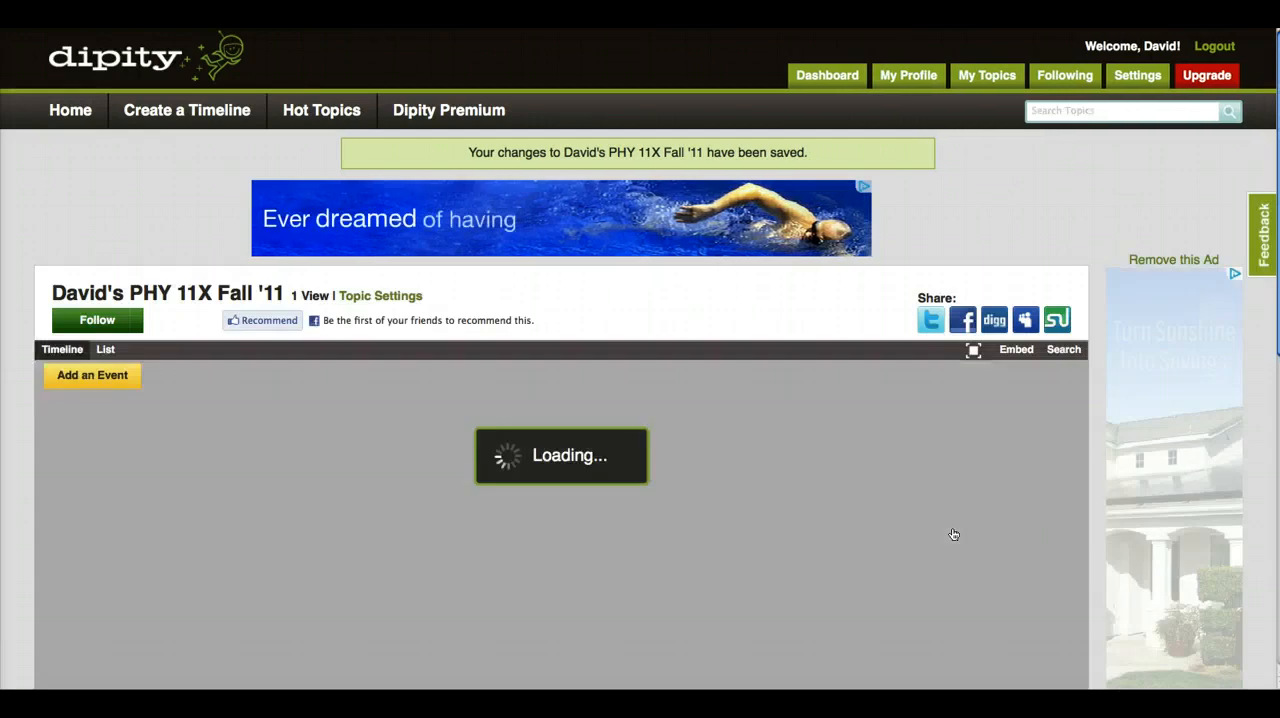
{"action": "left_click", "coordinate": [691, 531]}
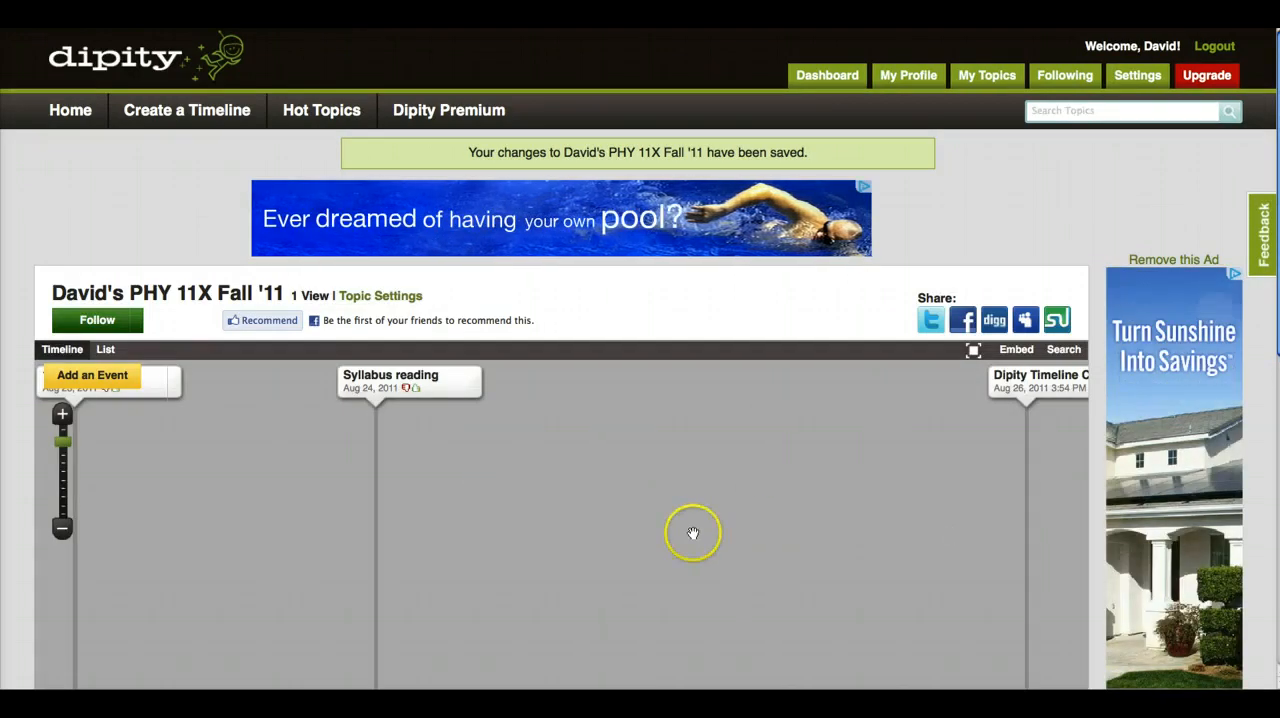
{"action": "scroll", "coordinate": [693, 533], "scroll_direction": "down", "scroll_amount": 3}
{"action": "scroll", "coordinate": [693, 533], "scroll_direction": "down", "scroll_amount": 1}
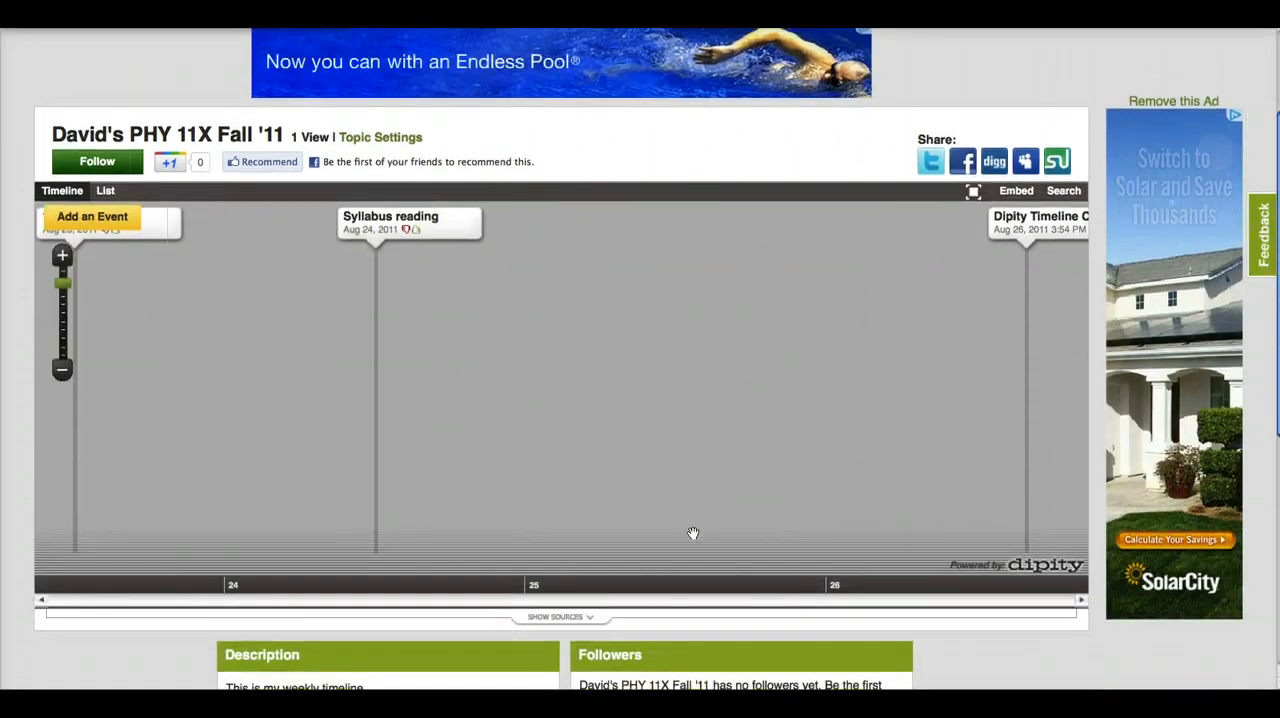
- Review the description, followers, comments and recent events sections below the finished timeline
{"action": "scroll", "coordinate": [693, 533], "scroll_direction": "down", "scroll_amount": 1}
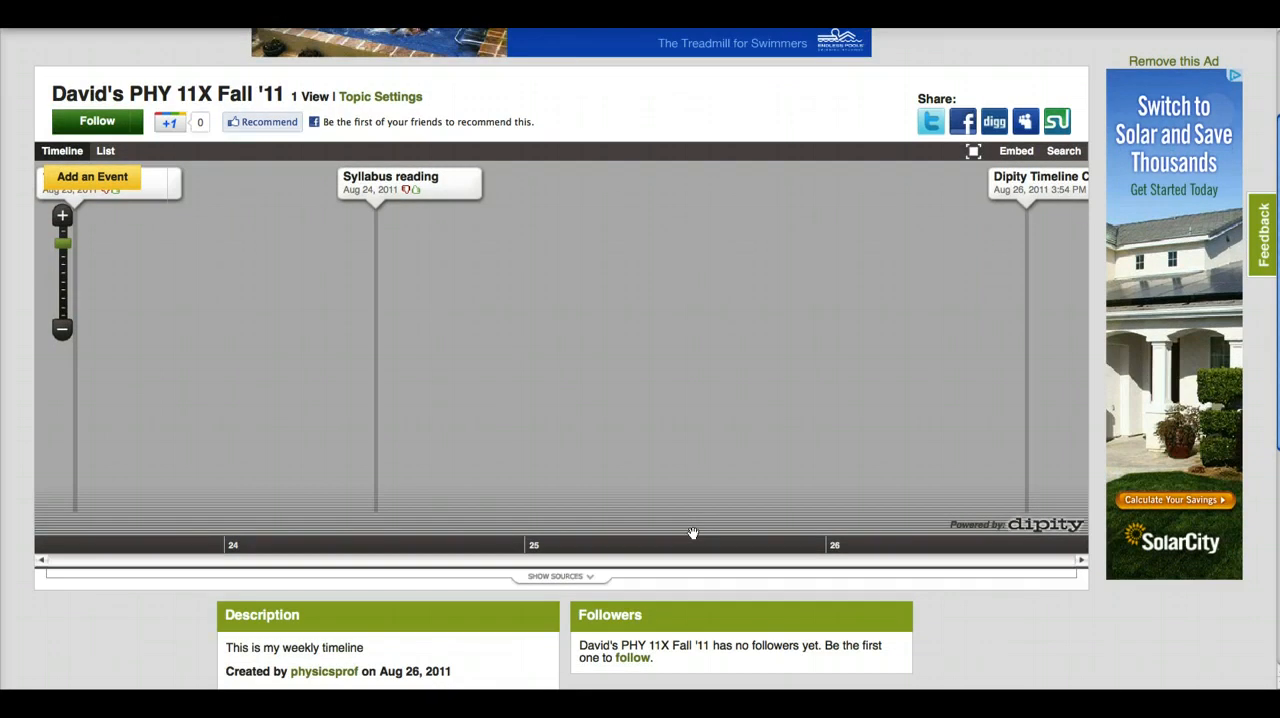
{"action": "scroll", "coordinate": [693, 533], "scroll_direction": "down", "scroll_amount": 5}
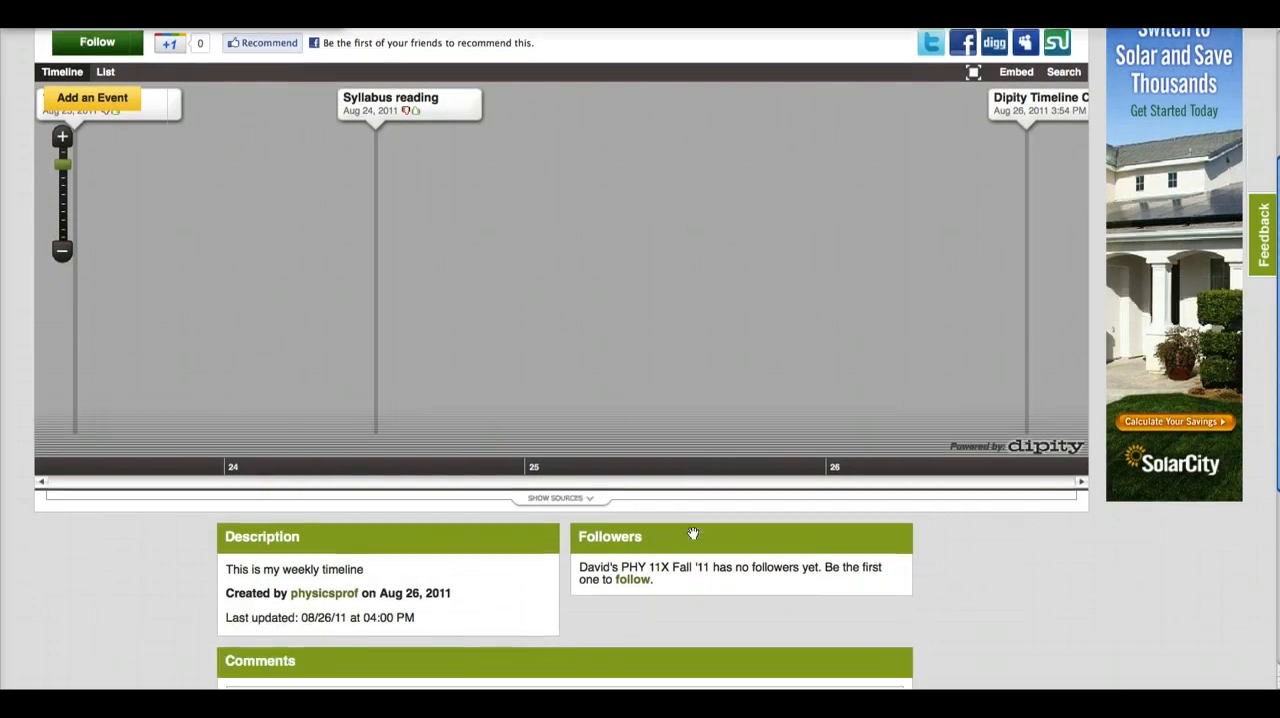
{"action": "scroll", "coordinate": [693, 533], "scroll_direction": "down", "scroll_amount": 3}
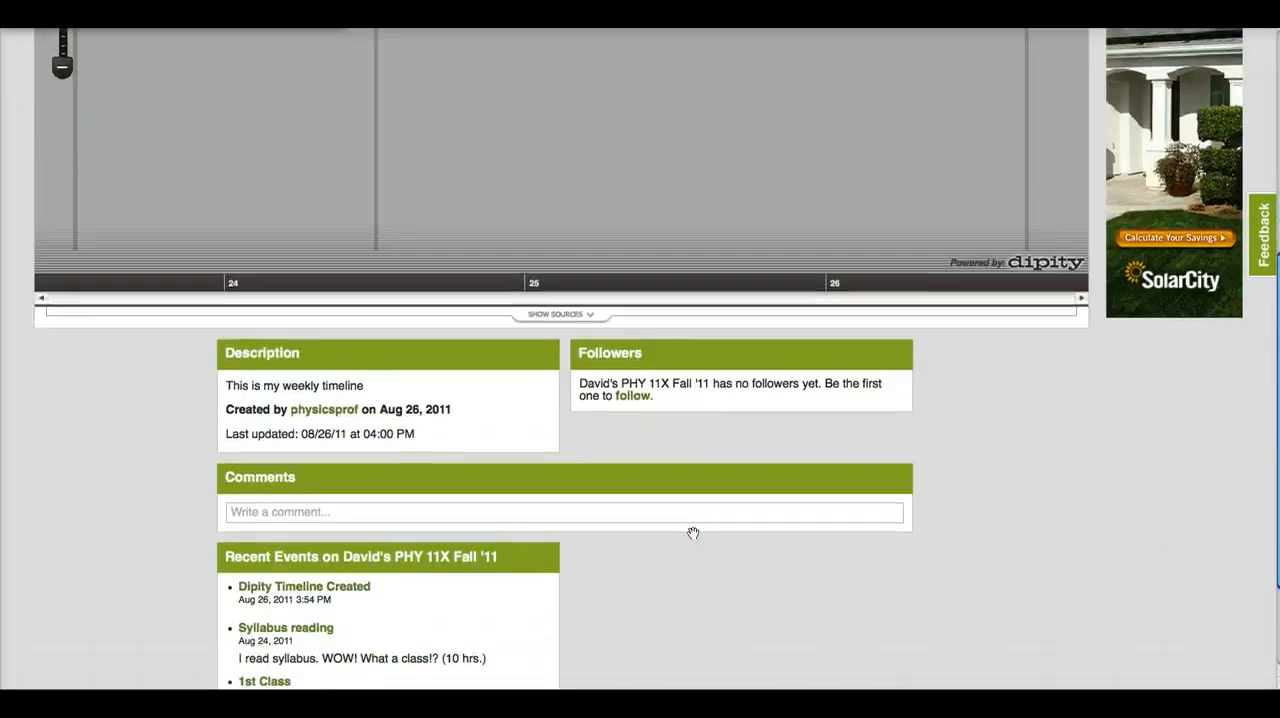
{"action": "scroll", "coordinate": [693, 533], "scroll_direction": "down", "scroll_amount": 3}
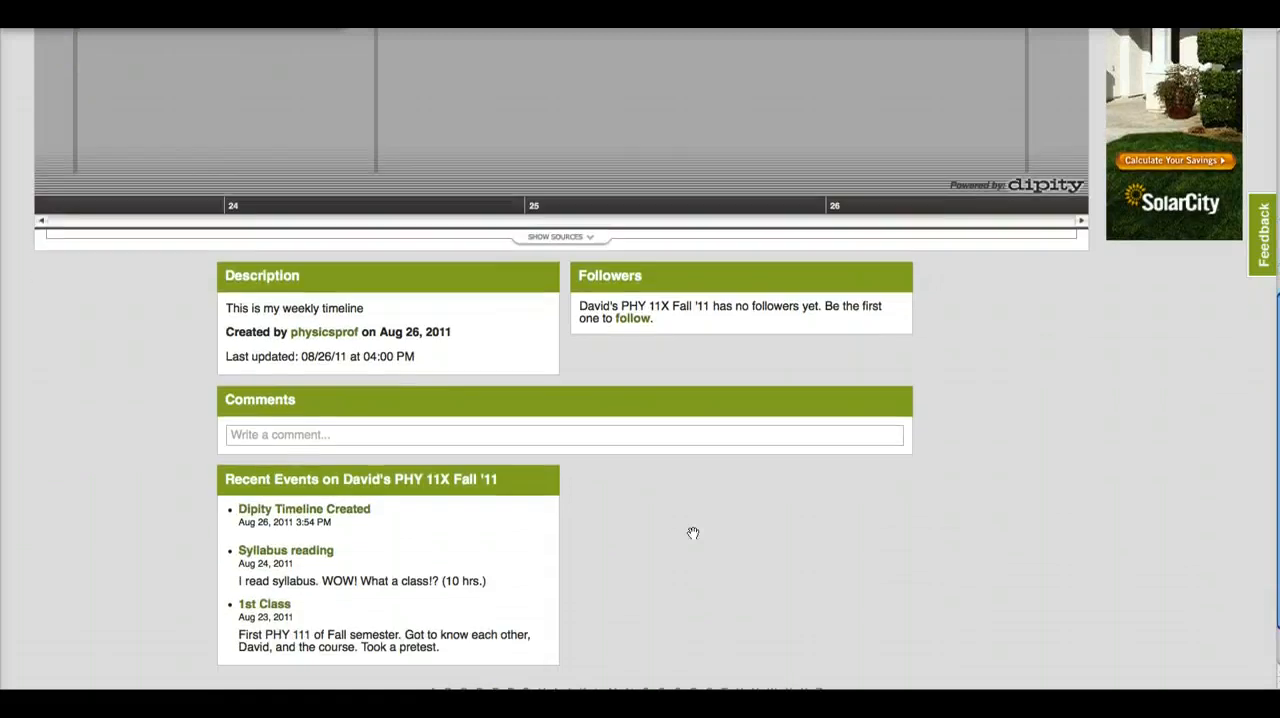
- View the timeline's event details in sequence from 1st Class through Syllabus reading to Dipity Timeline Created, and close the details
{"action": "scroll", "coordinate": [693, 533], "scroll_direction": "up", "scroll_amount": 15}
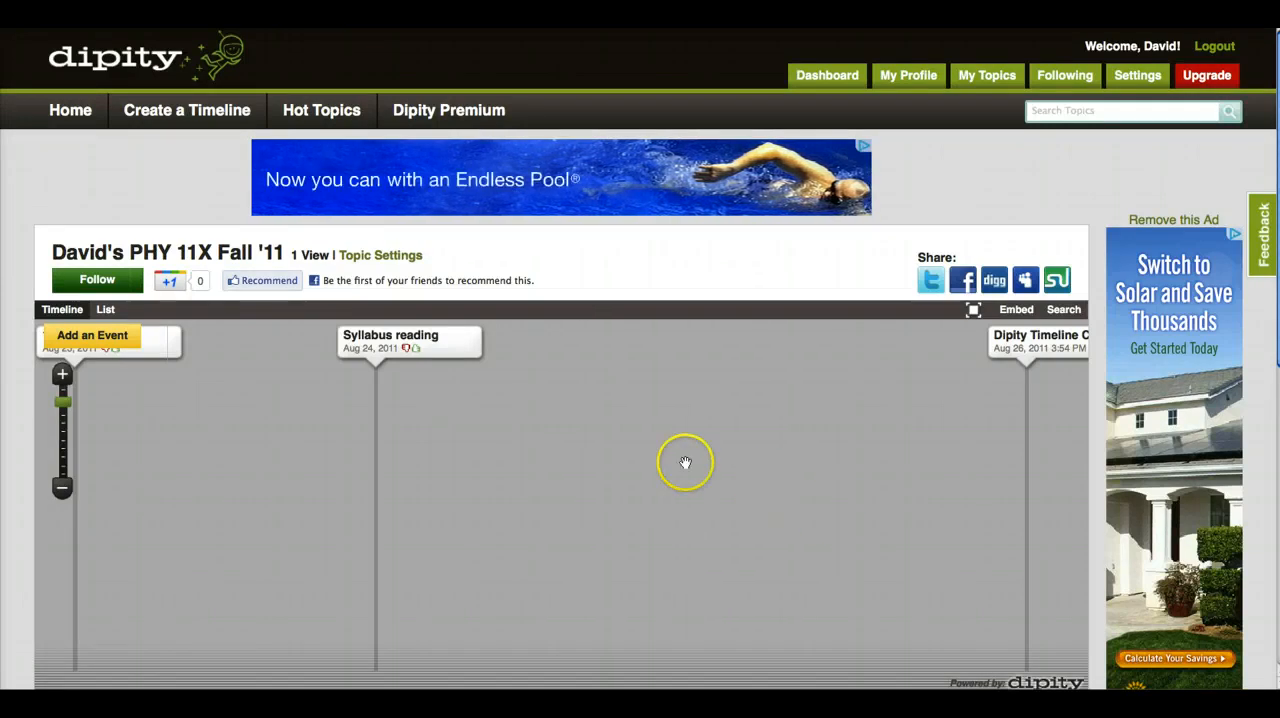
{"action": "left_click", "coordinate": [155, 344]}
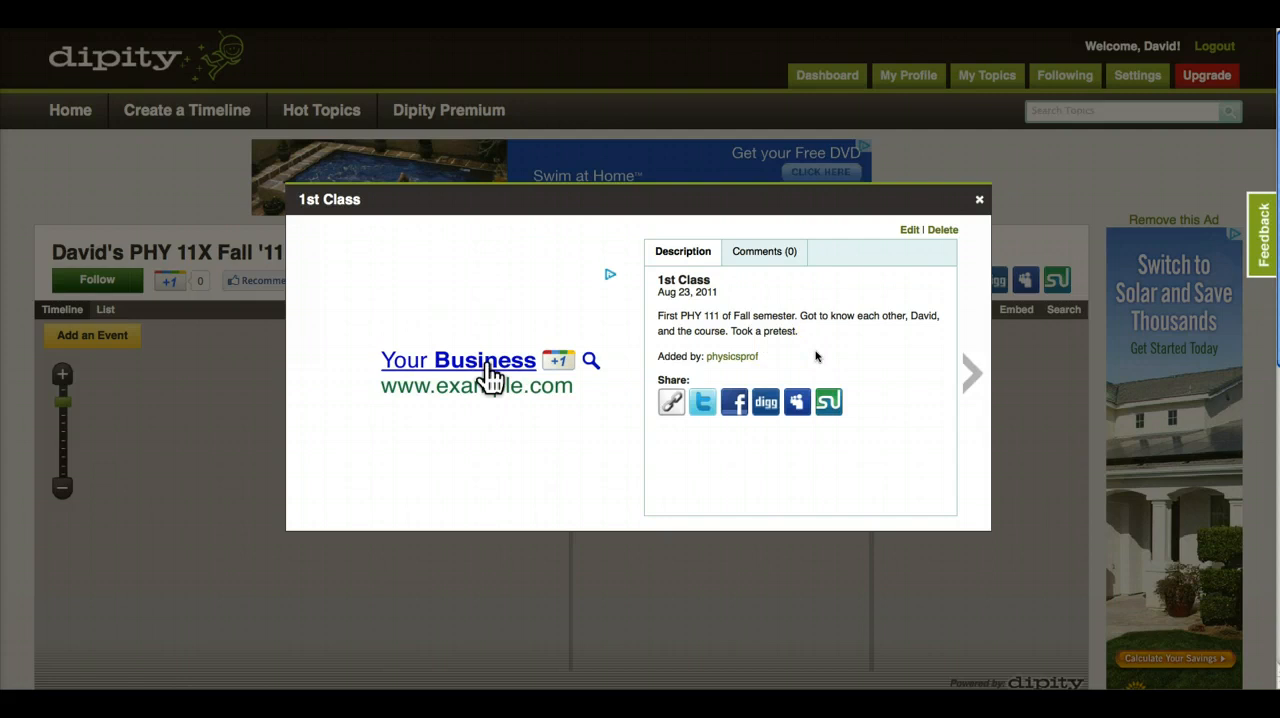
{"action": "left_click", "coordinate": [972, 378]}
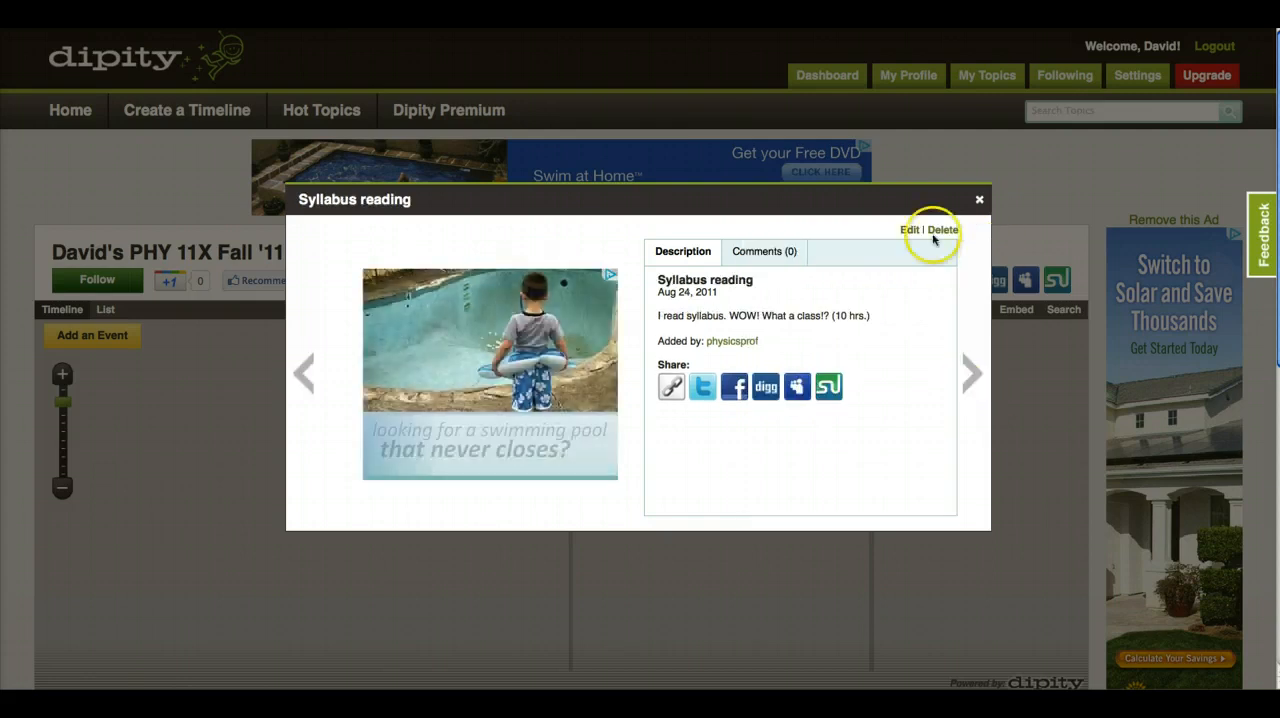
{"action": "left_click", "coordinate": [975, 376]}
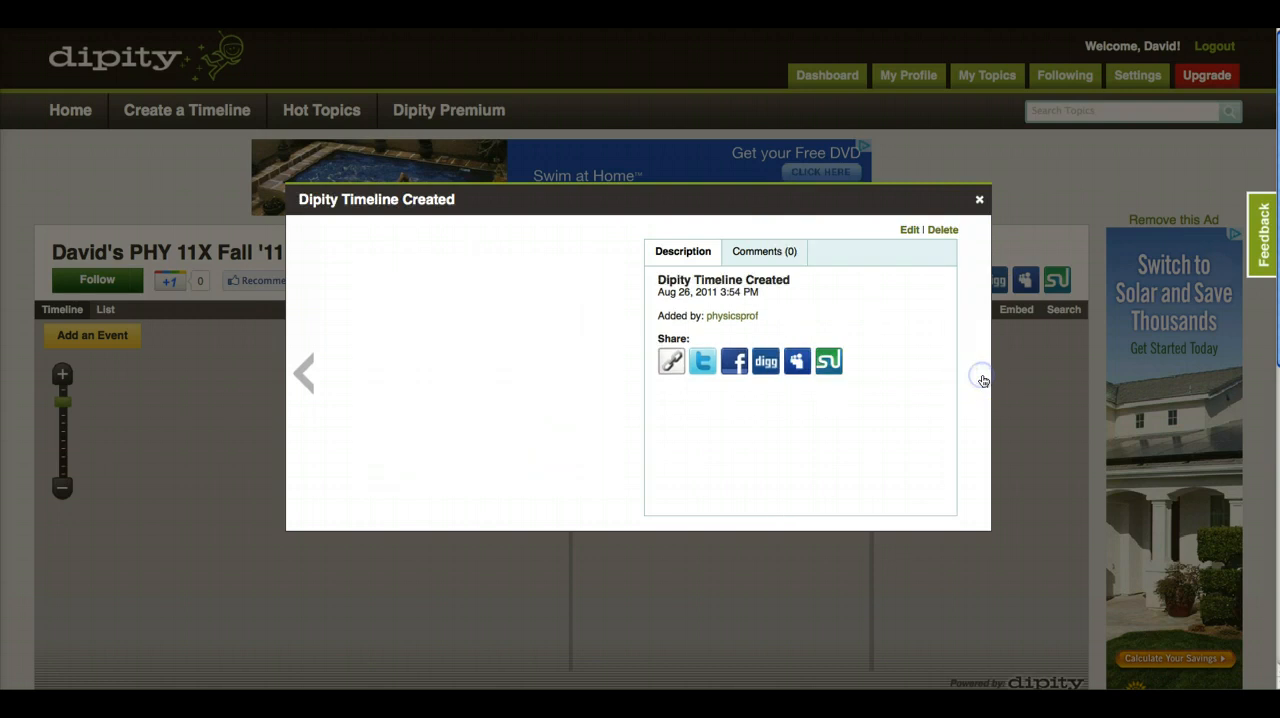
{"action": "left_click", "coordinate": [979, 203]}
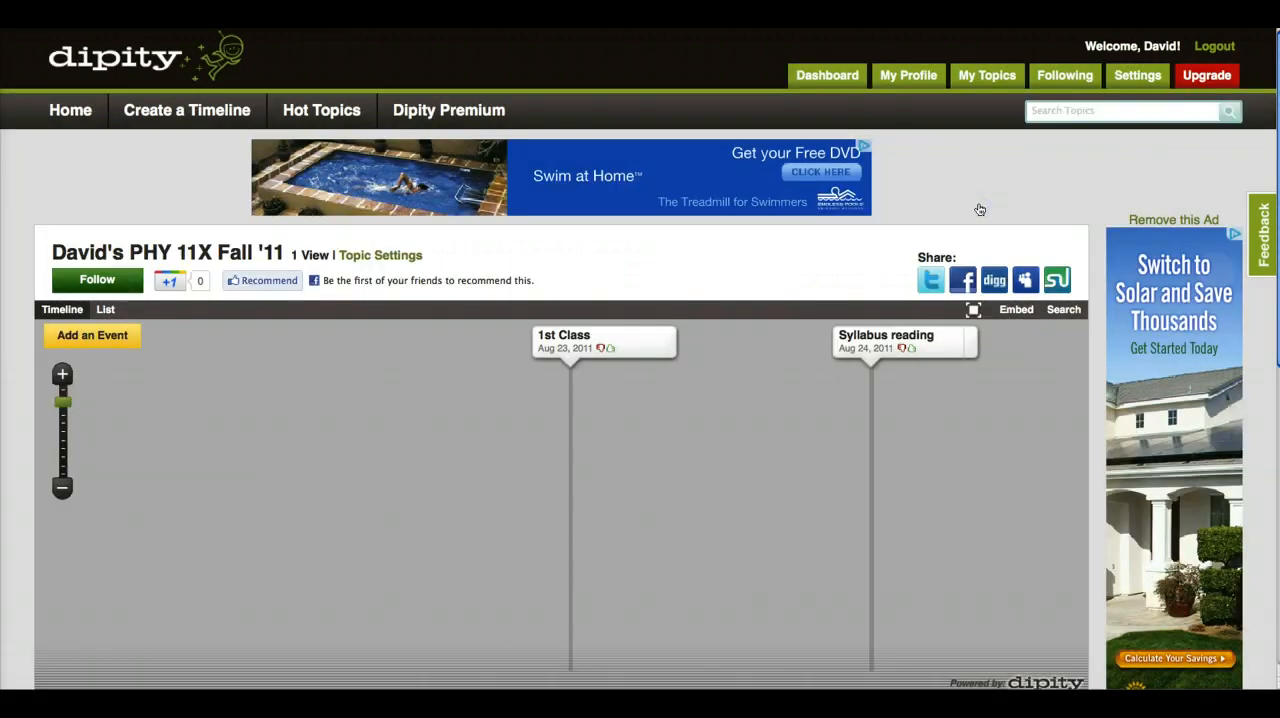